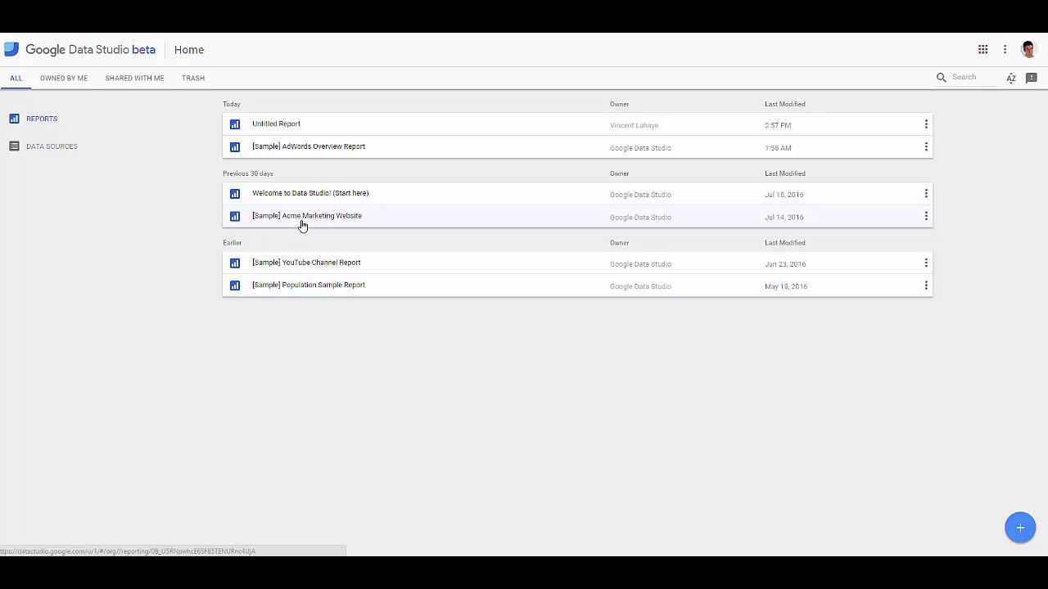
Open the sample YouTube Channel Report, look over its charts and file options, and return to the report list.
{"action": "left_click", "coordinate": [311, 268]}
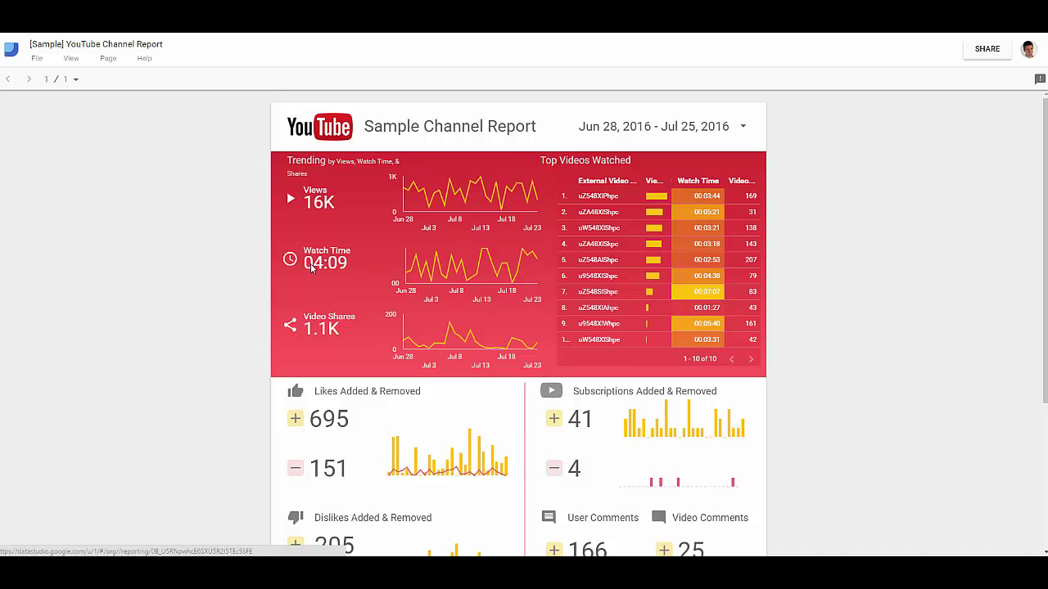
{"action": "mouse_move", "coordinate": [462, 198]}
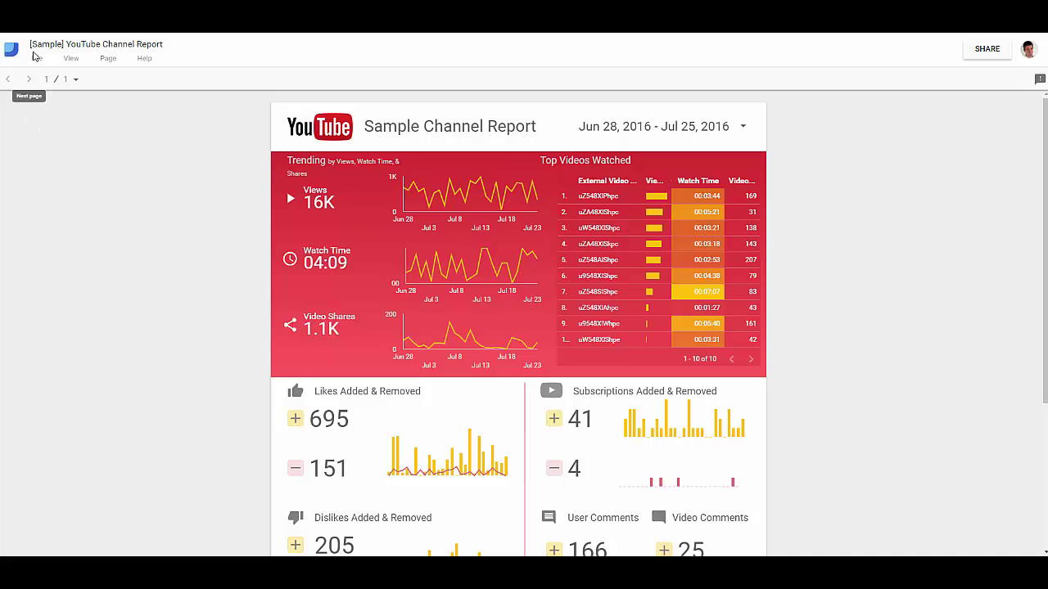
{"action": "left_click", "coordinate": [36, 59]}
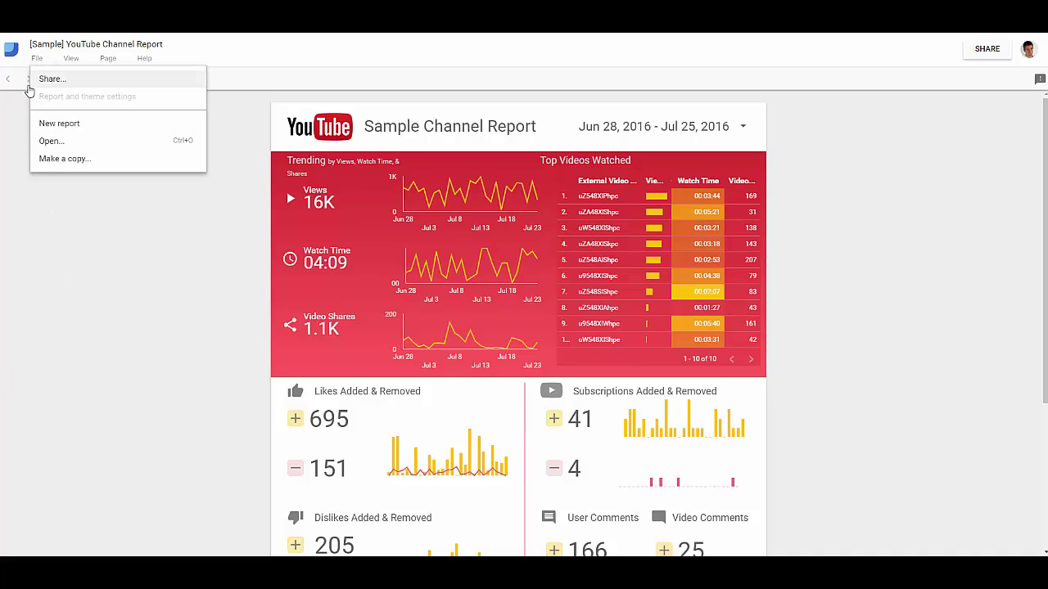
{"action": "left_click", "coordinate": [47, 251]}
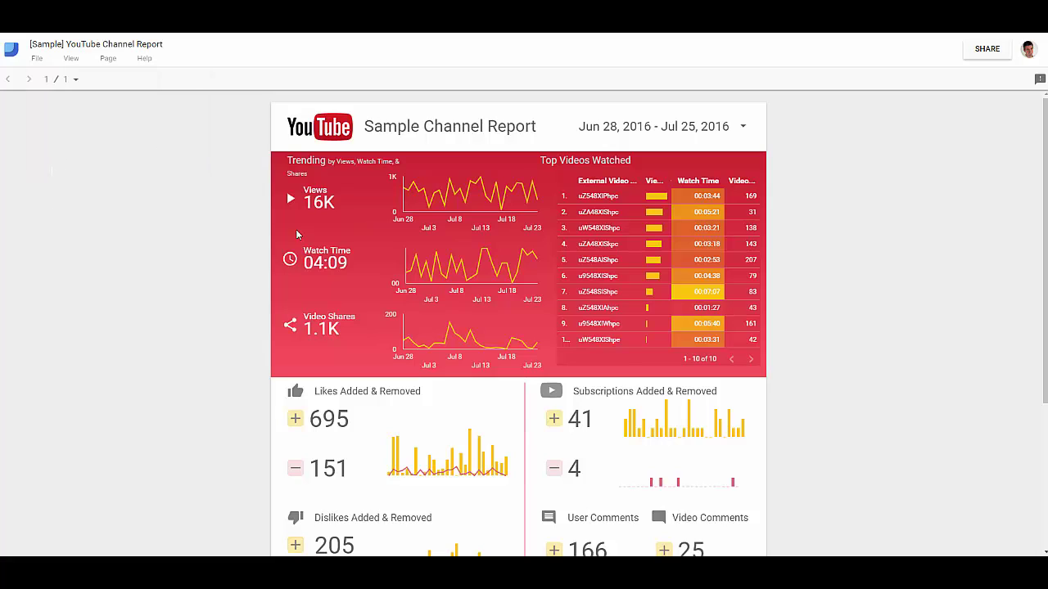
{"action": "key", "text": "alt+Left"}
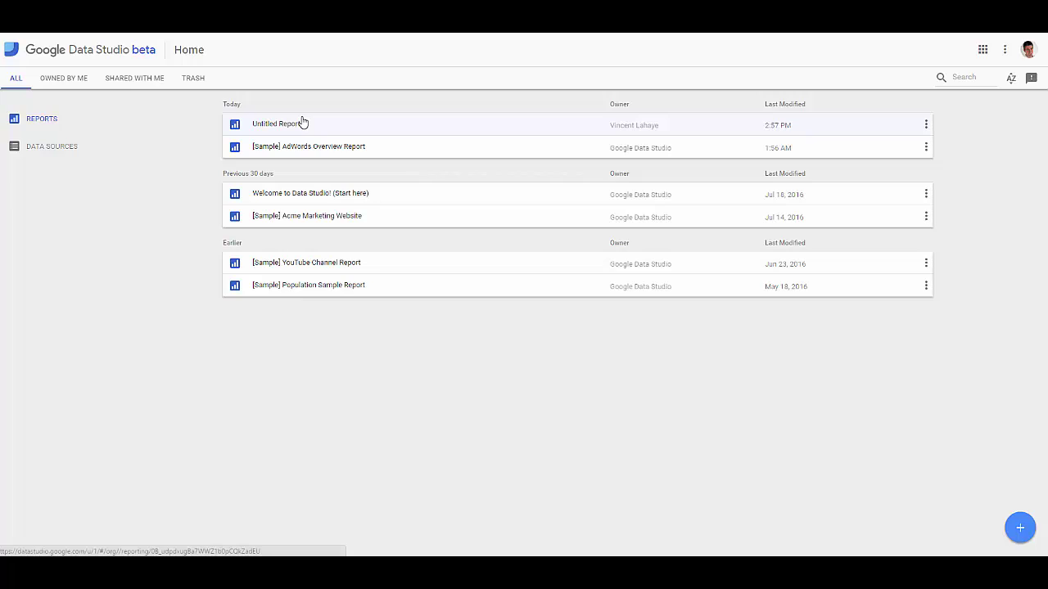
Open the Untitled Report for editing and add the AFAM data source to it.
{"action": "left_click", "coordinate": [302, 123]}
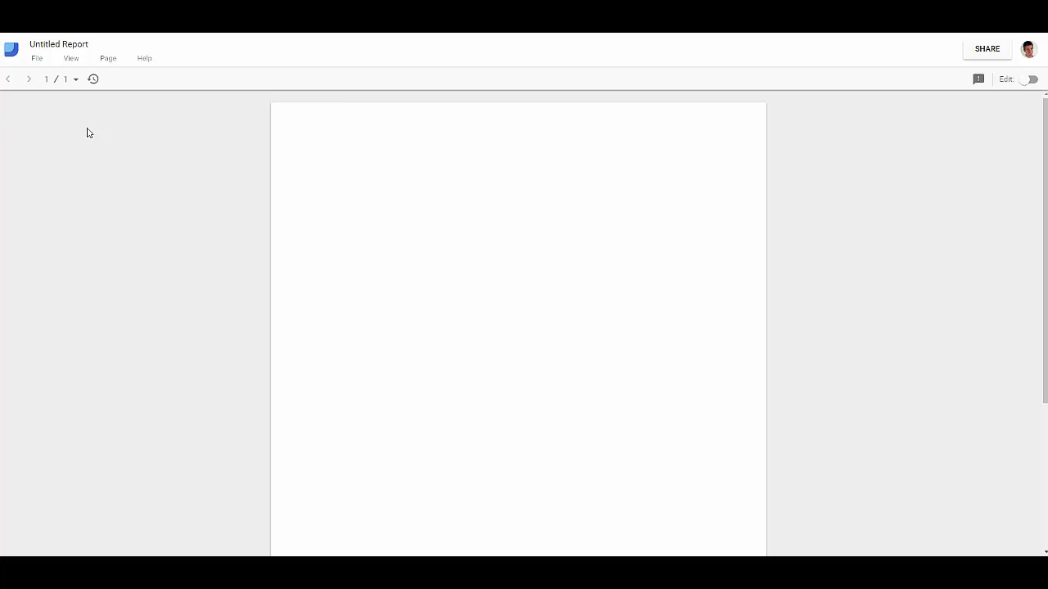
{"action": "left_click", "coordinate": [1029, 83]}
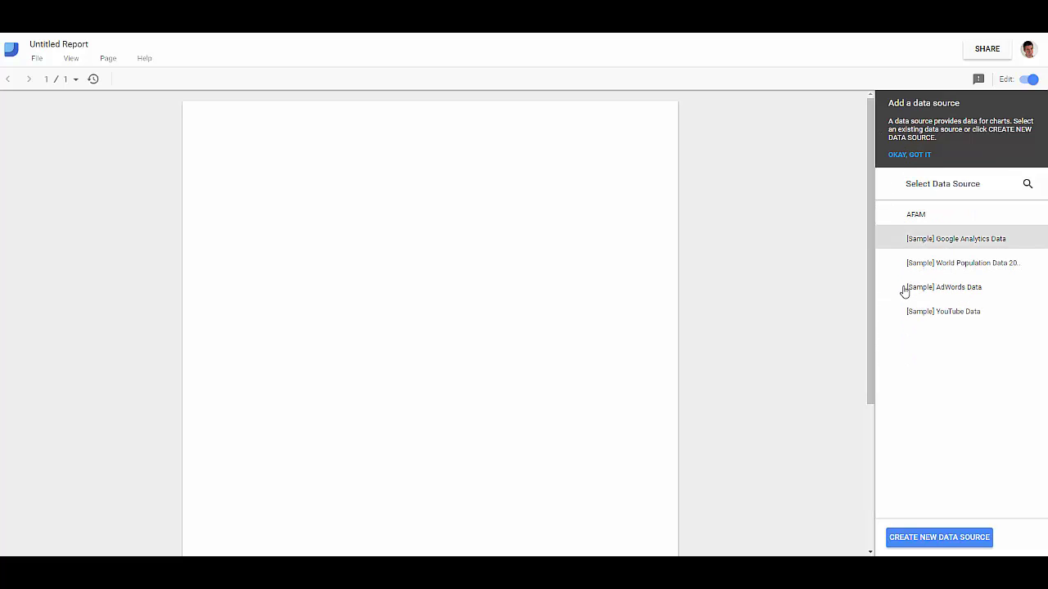
{"action": "left_click", "coordinate": [910, 157]}
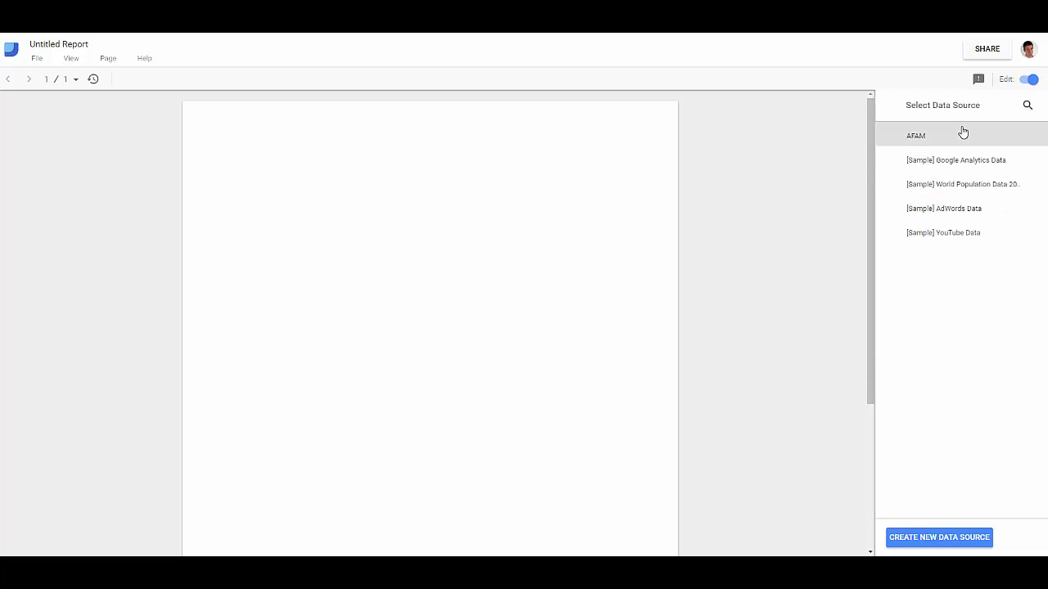
{"action": "left_click", "coordinate": [901, 140]}
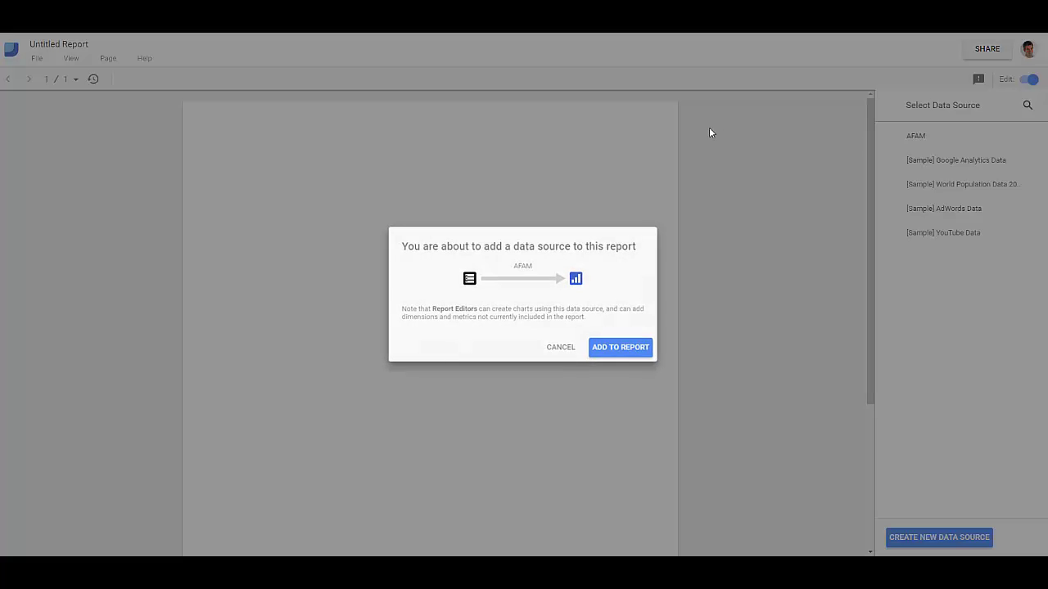
{"action": "left_click", "coordinate": [607, 351]}
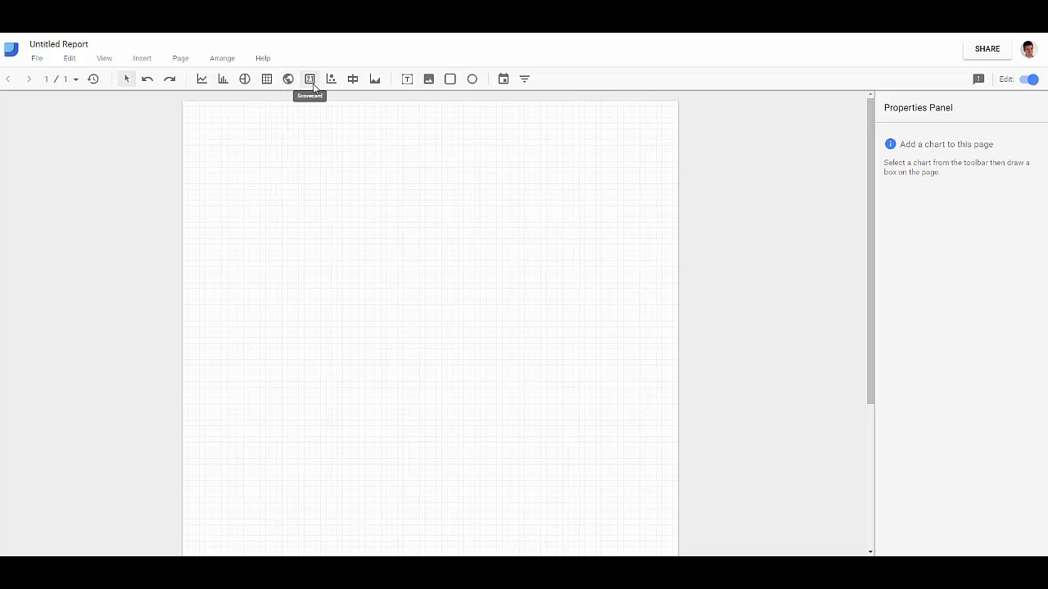
Draw a rectangle as a header banner spanning the full width of the page's upper edge.
{"action": "left_click", "coordinate": [451, 80]}
{"action": "left_click_drag", "start_coordinate": [167, 129], "coordinate": [737, 109]}
{"action": "left_click", "coordinate": [122, 153]}
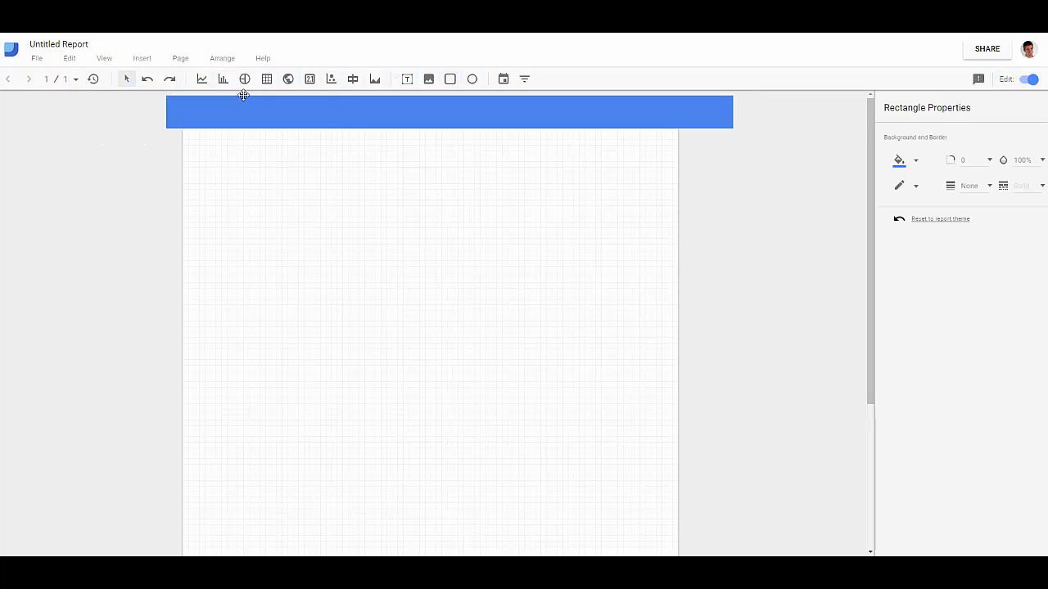
Add a text box over the banner reading "Mon premier Rapport Data Studio" and centre its text.
{"action": "left_click", "coordinate": [407, 79]}
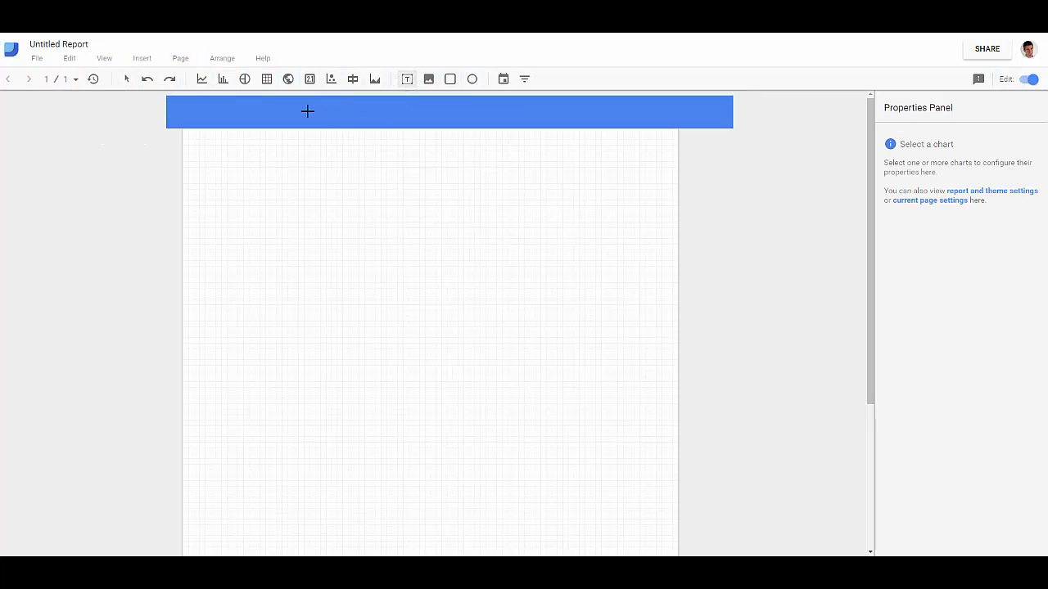
{"action": "left_click_drag", "start_coordinate": [196, 102], "coordinate": [674, 128]}
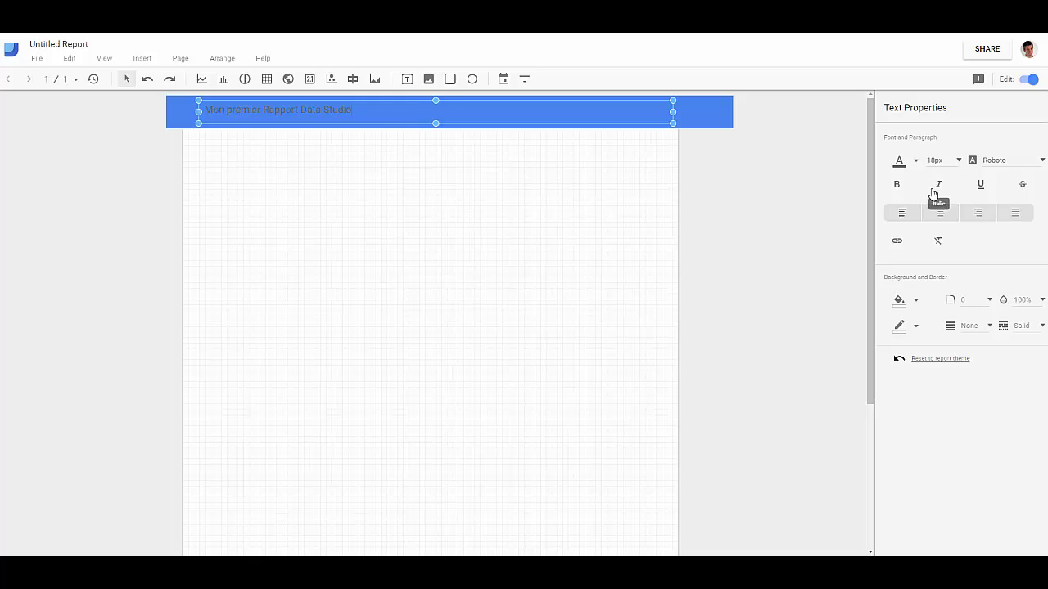
{"action": "left_click", "coordinate": [940, 212]}
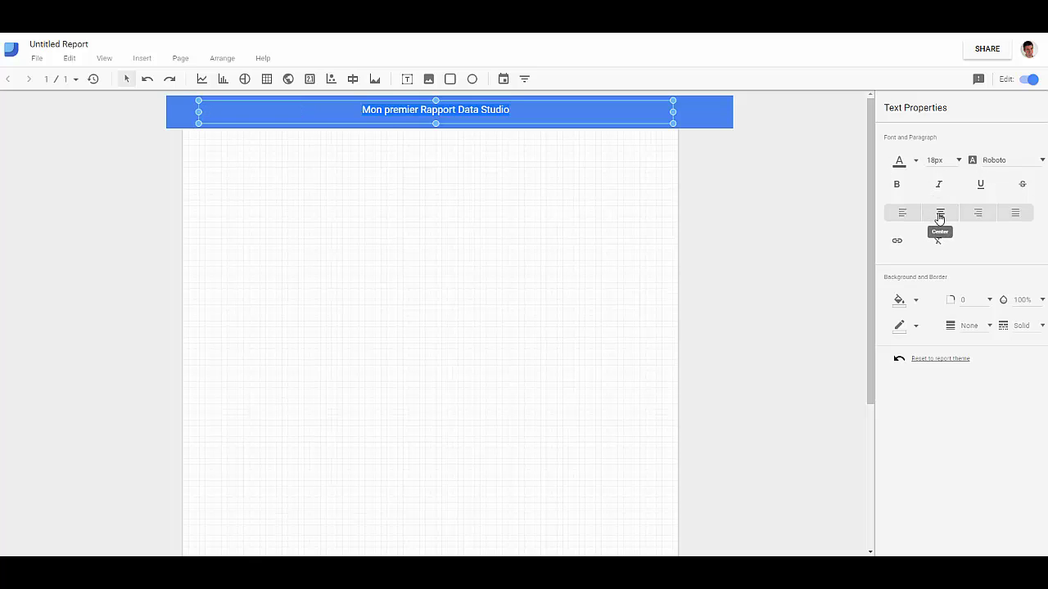
Format the banner title as 30px bold white text.
{"action": "left_click", "coordinate": [956, 162]}
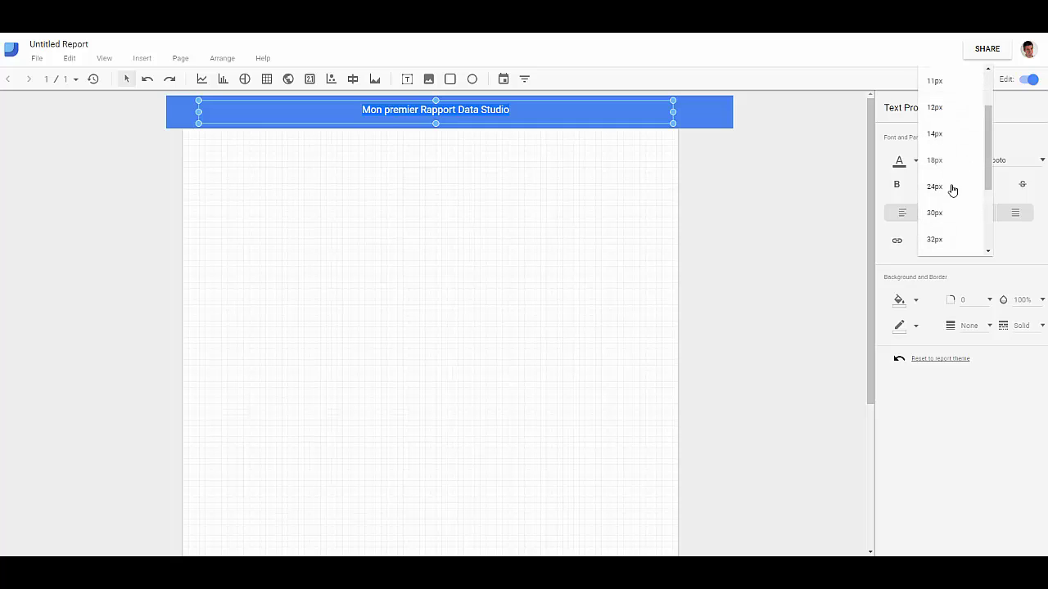
{"action": "left_click", "coordinate": [935, 213]}
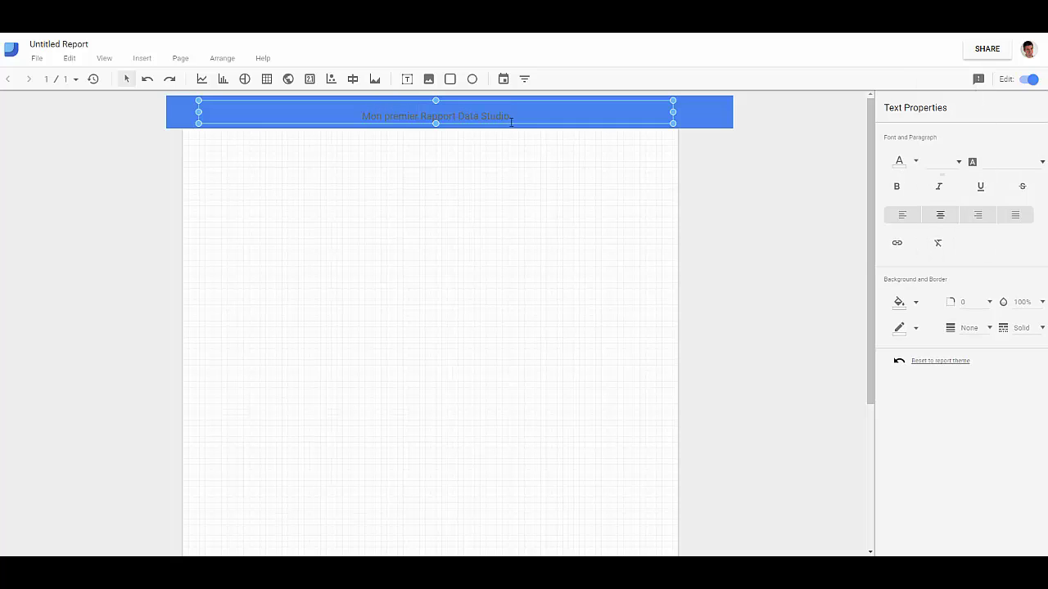
{"action": "double_click", "coordinate": [467, 116]}
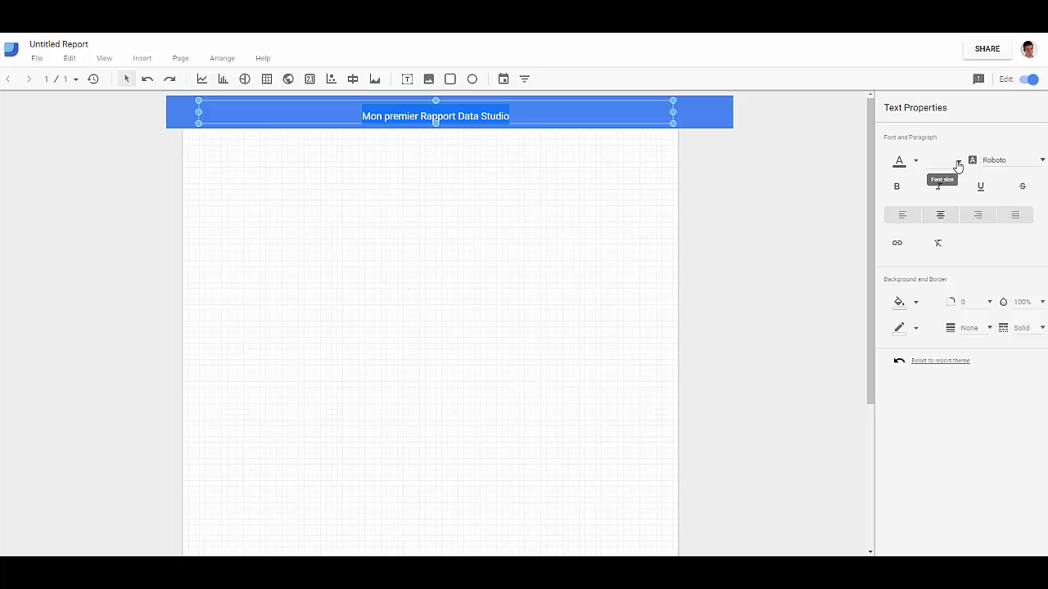
{"action": "left_click", "coordinate": [959, 163]}
{"action": "scroll", "coordinate": [954, 303], "scroll_direction": "down", "scroll_amount": 2}
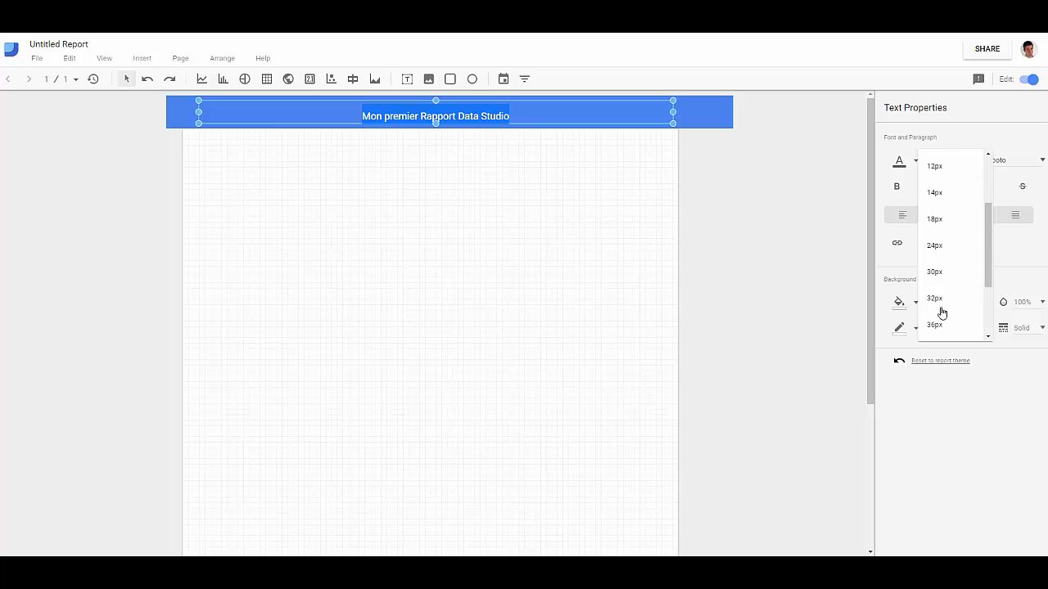
{"action": "left_click", "coordinate": [935, 271]}
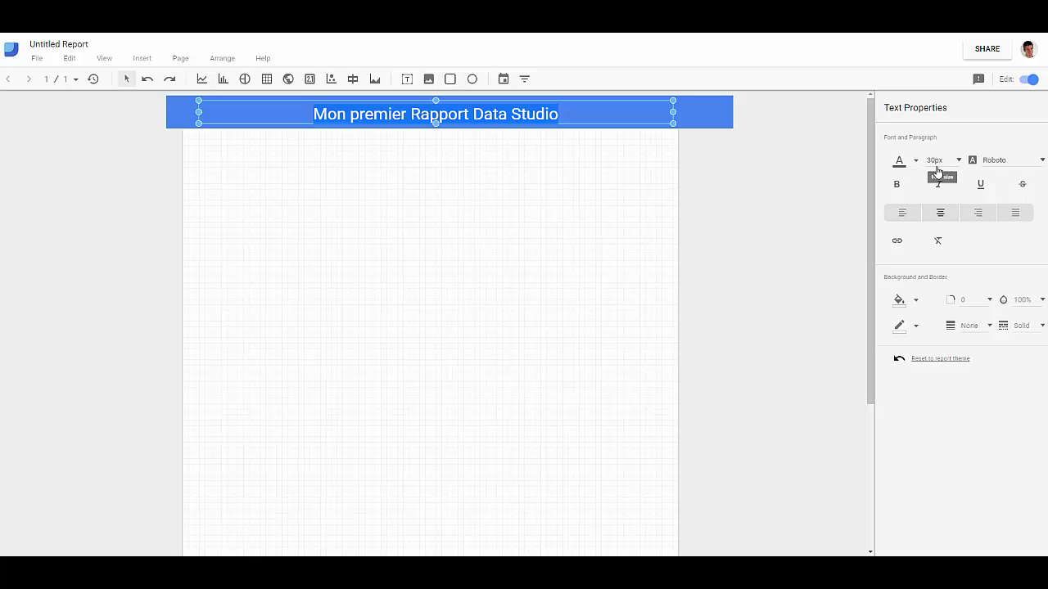
{"action": "left_click", "coordinate": [896, 184]}
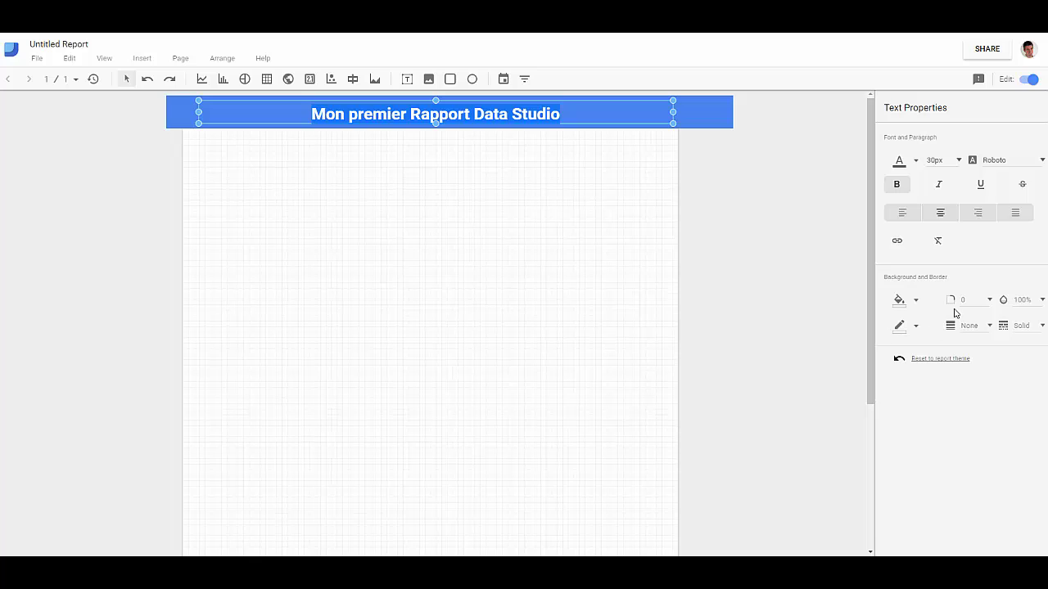
{"action": "left_click", "coordinate": [914, 162]}
{"action": "left_click", "coordinate": [1032, 260]}
{"action": "left_click", "coordinate": [595, 193]}
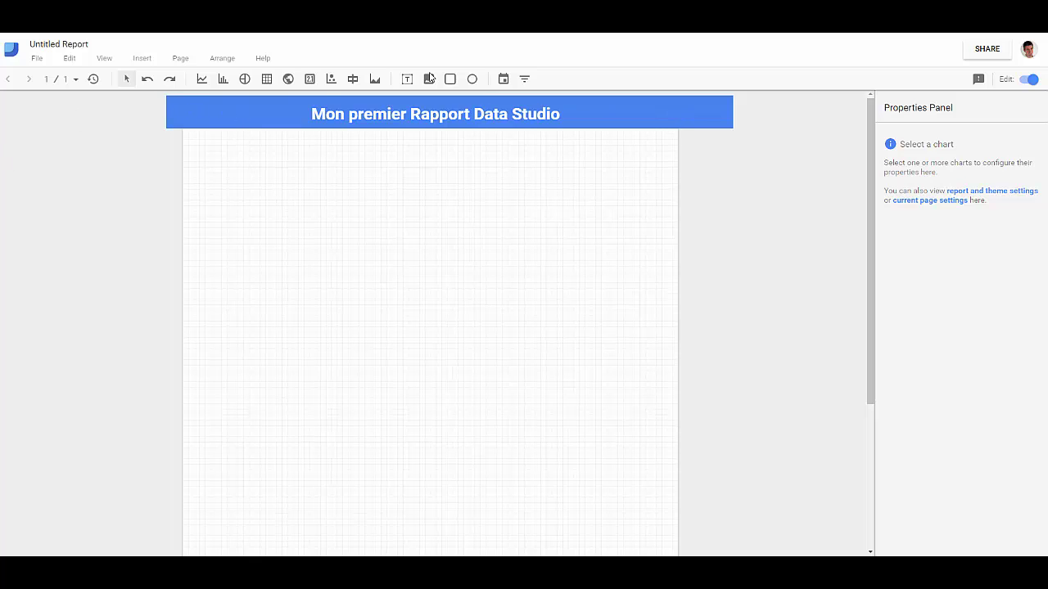
Preview the report in view mode and return to editing.
{"action": "left_click", "coordinate": [1033, 81]}
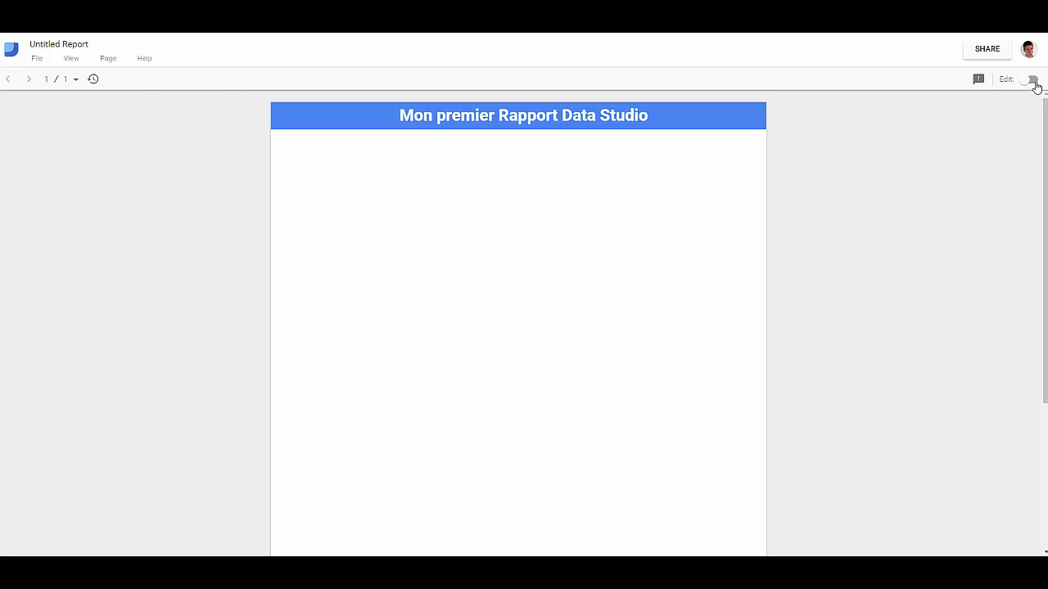
{"action": "left_click", "coordinate": [1033, 81]}
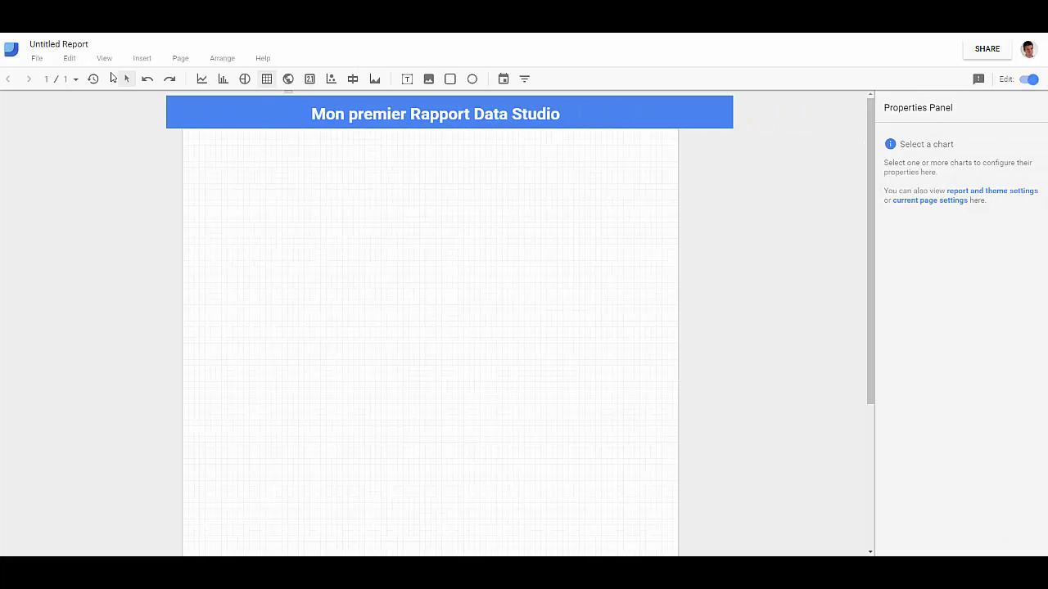
Insert a time series chart across the page width below the banner and add the Users metric to it.
{"action": "left_click", "coordinate": [201, 79]}
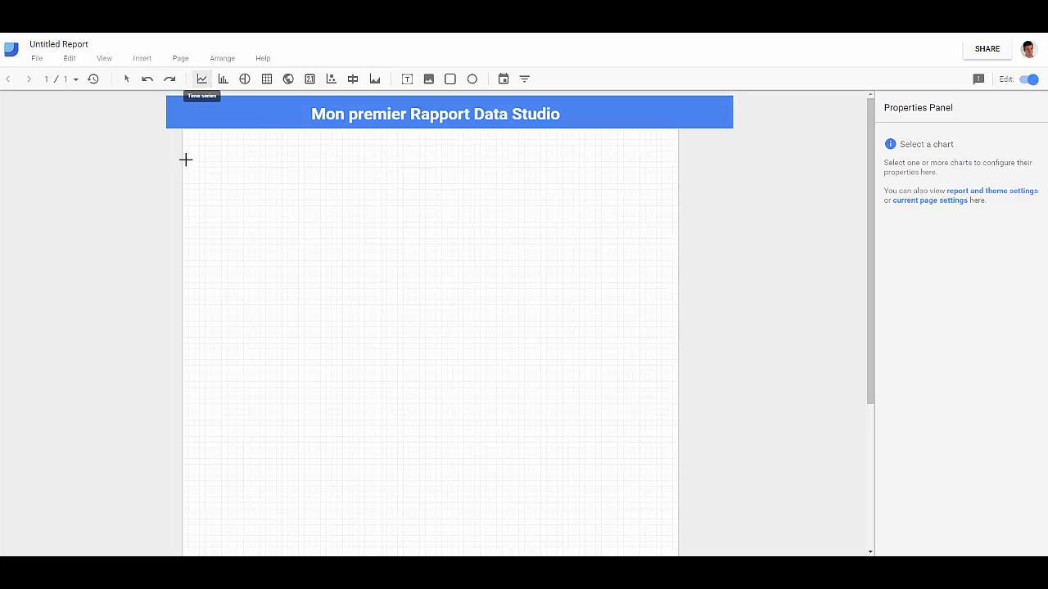
{"action": "left_click_drag", "start_coordinate": [187, 151], "coordinate": [671, 271]}
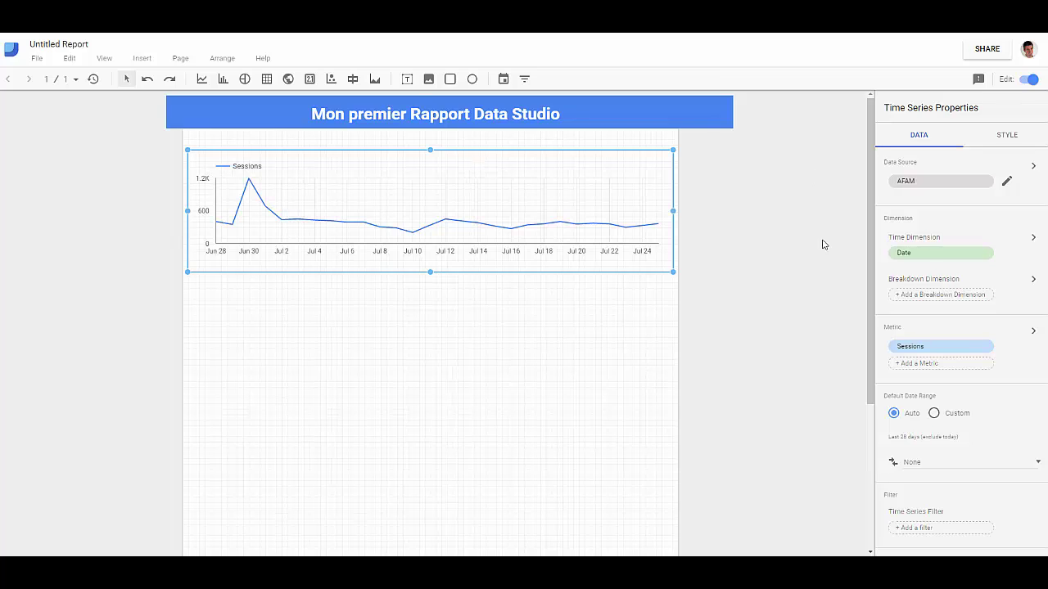
{"action": "left_click", "coordinate": [931, 366]}
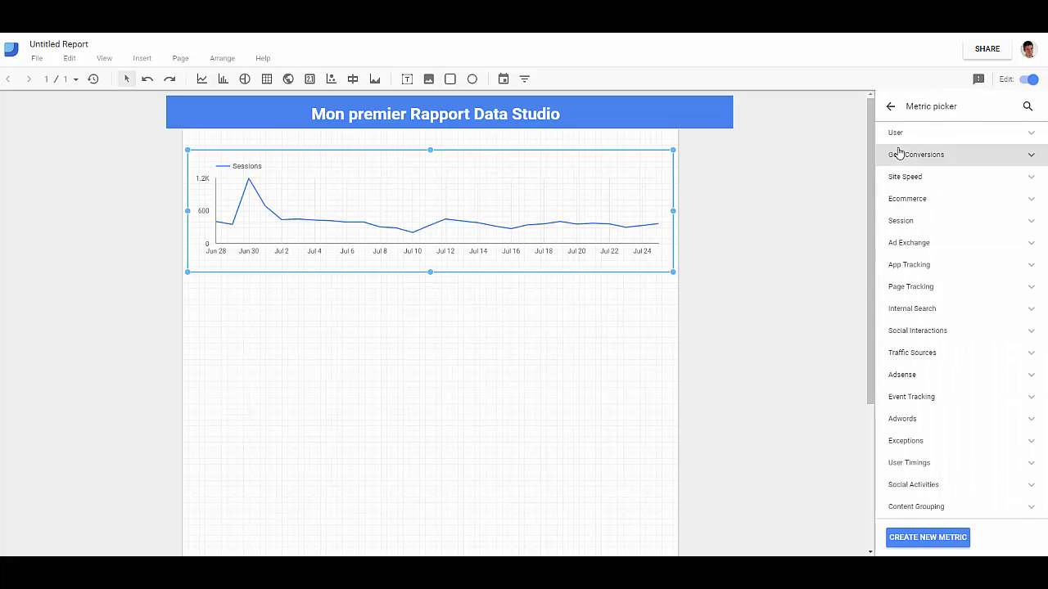
{"action": "left_click", "coordinate": [921, 135]}
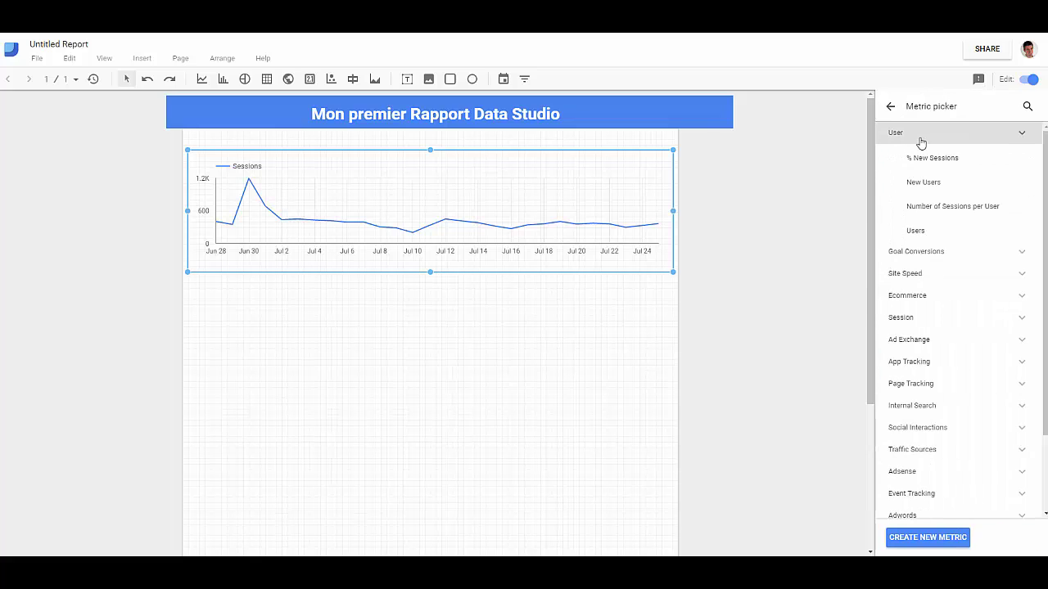
{"action": "left_click", "coordinate": [938, 230]}
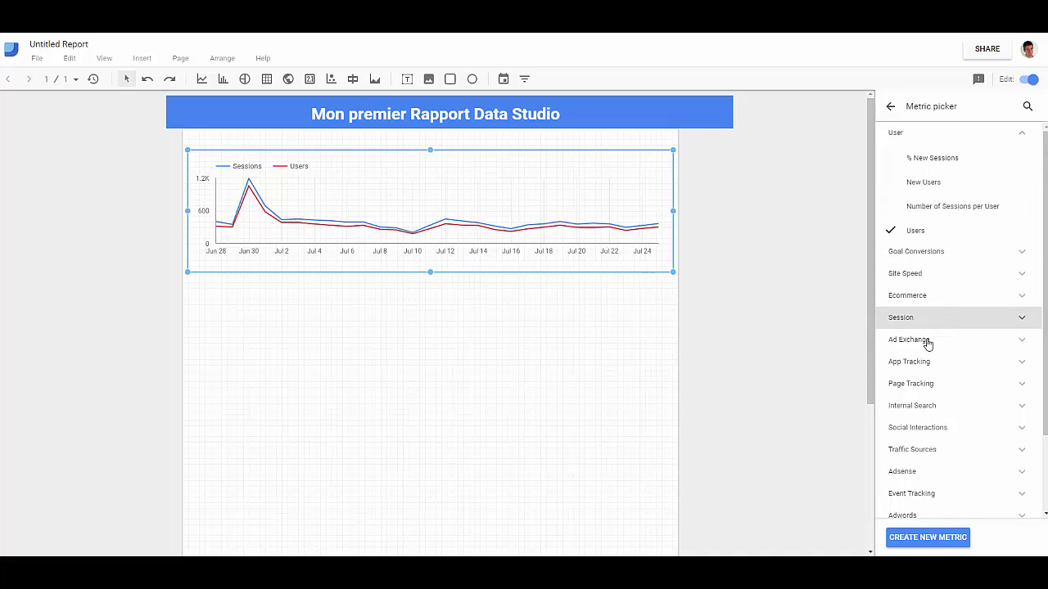
Look through the Goal Conversions metrics available for the chart and return to its data properties.
{"action": "left_click", "coordinate": [938, 259]}
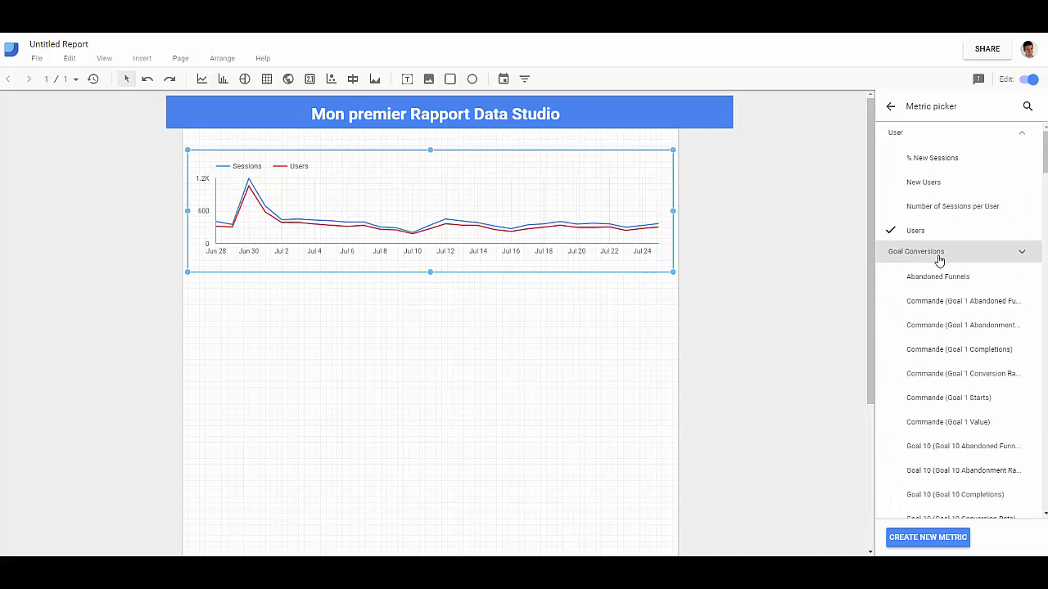
{"action": "scroll", "coordinate": [998, 370], "scroll_direction": "down", "scroll_amount": 3}
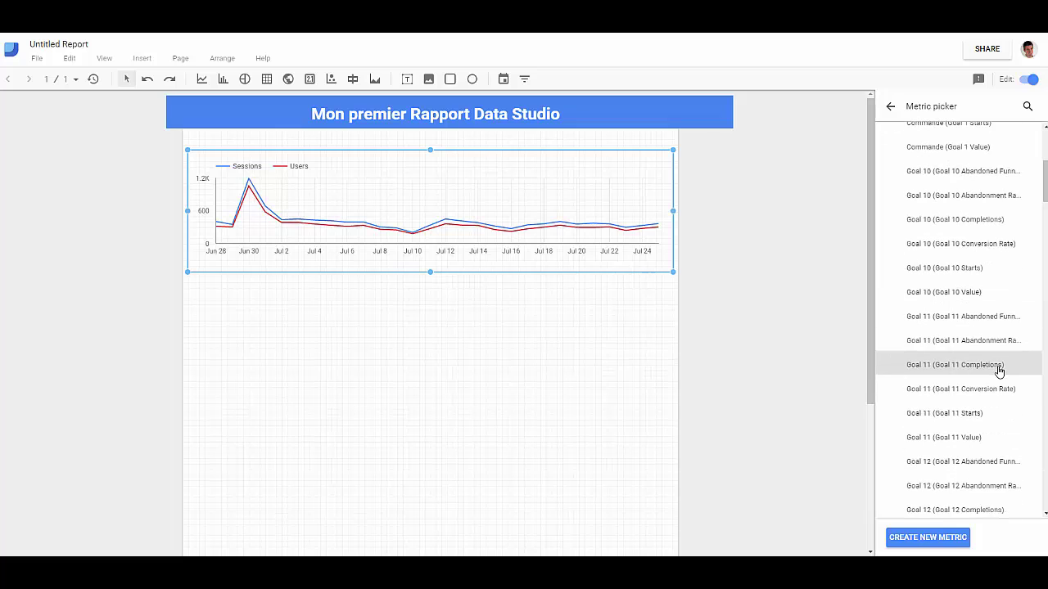
{"action": "scroll", "coordinate": [958, 271], "scroll_direction": "up", "scroll_amount": 5}
{"action": "left_click", "coordinate": [943, 197]}
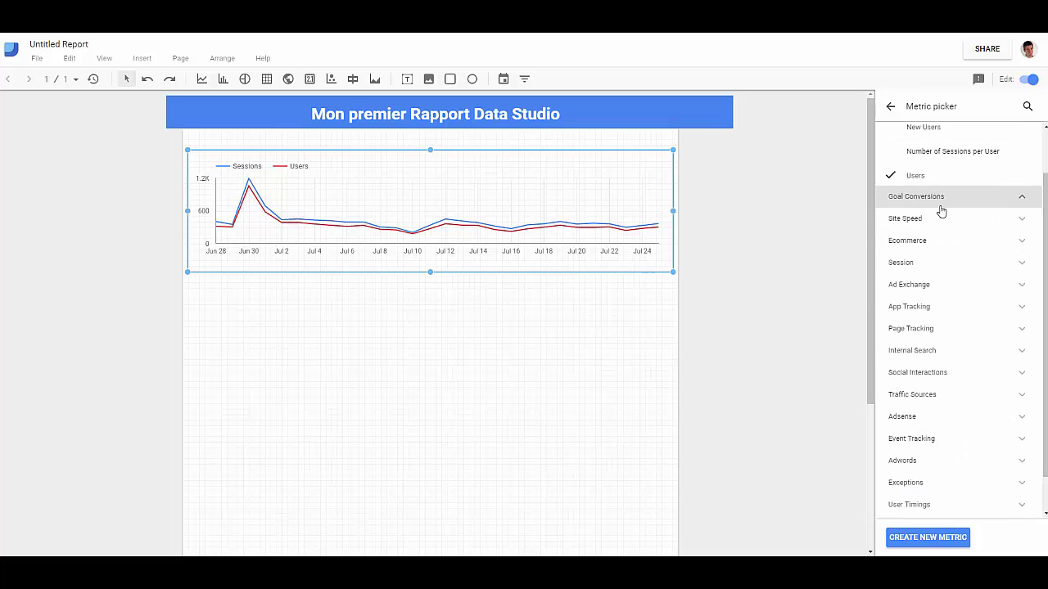
{"action": "left_click", "coordinate": [891, 107]}
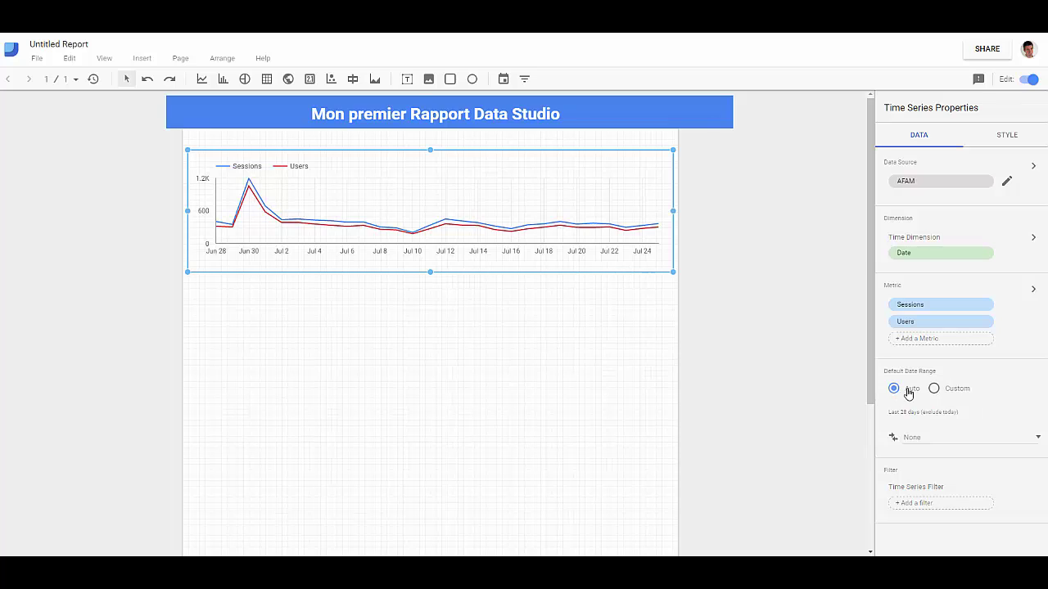
Give the time series chart a custom default date range covering the last 28 days, excluding today.
{"action": "left_click", "coordinate": [933, 389]}
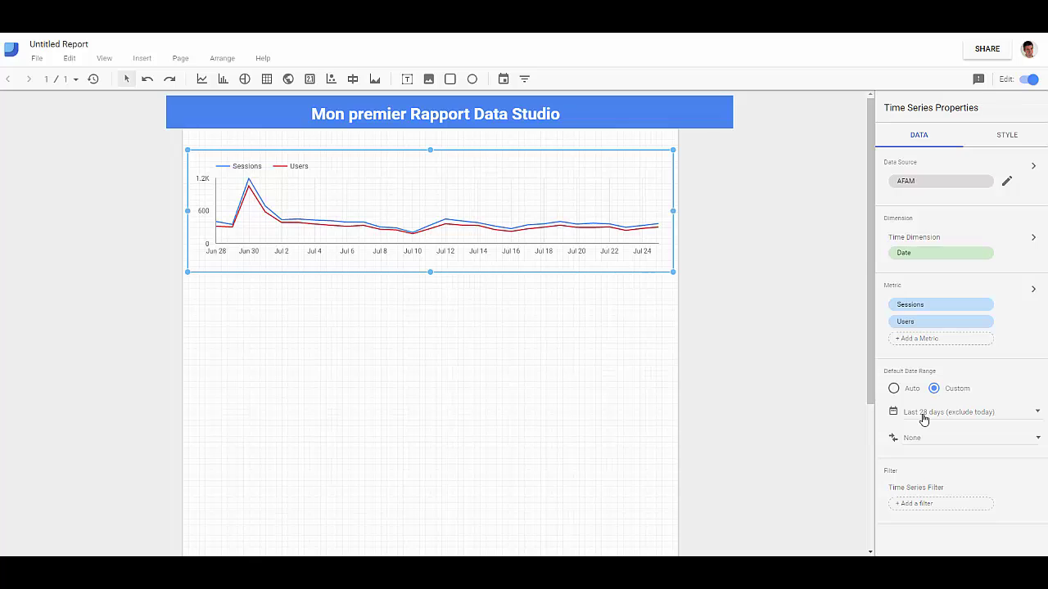
{"action": "left_click", "coordinate": [924, 416]}
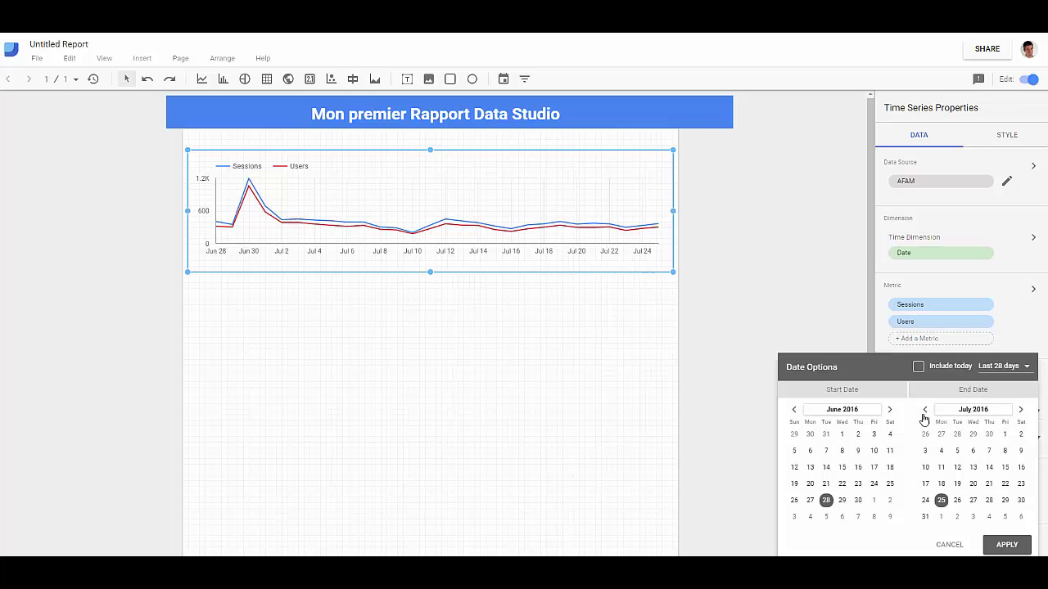
{"action": "left_click", "coordinate": [988, 368]}
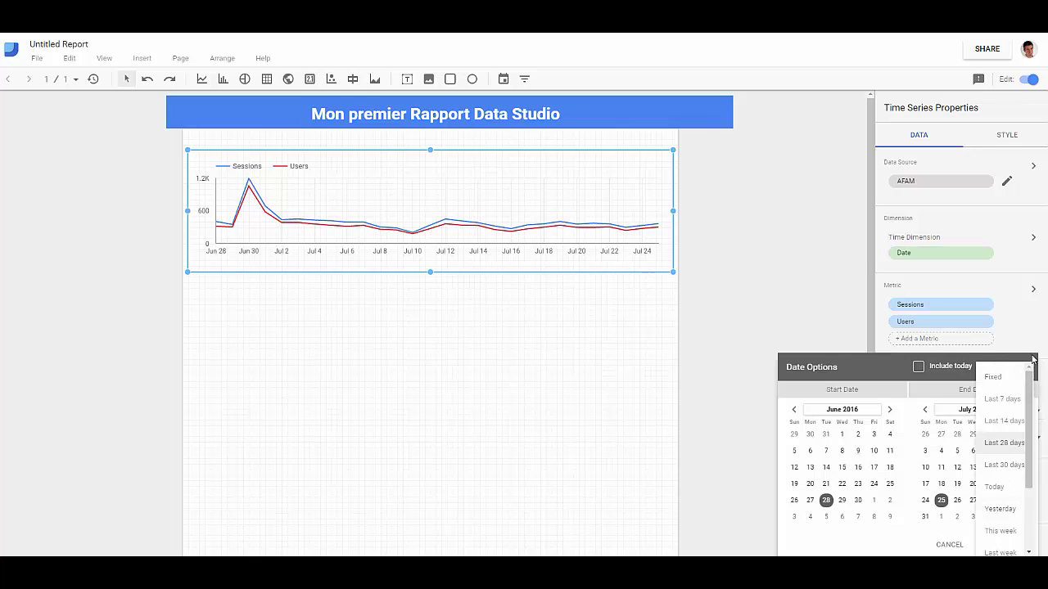
{"action": "left_click", "coordinate": [1032, 555]}
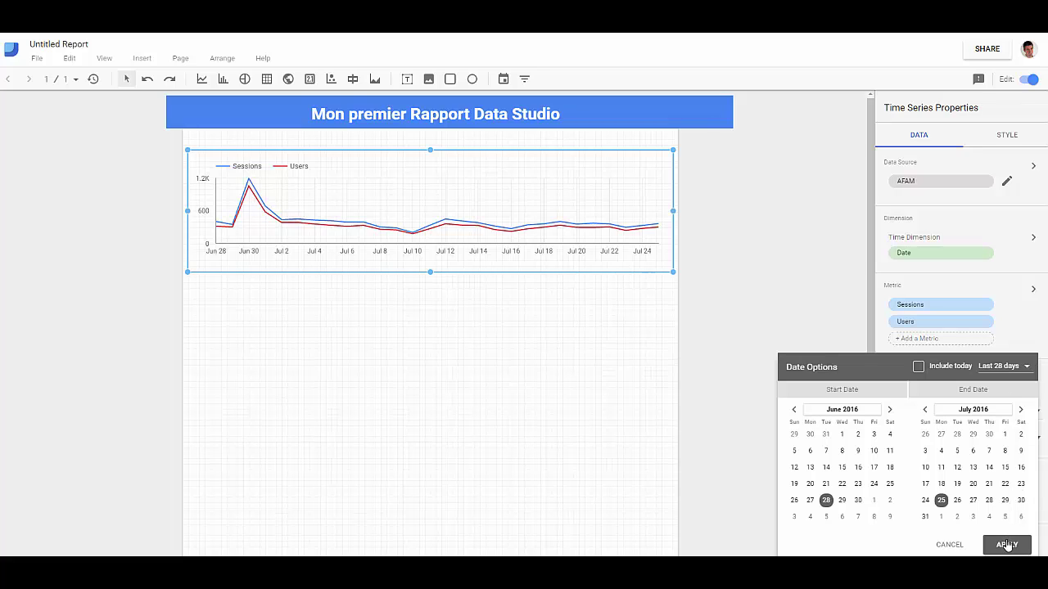
{"action": "left_click", "coordinate": [1007, 544]}
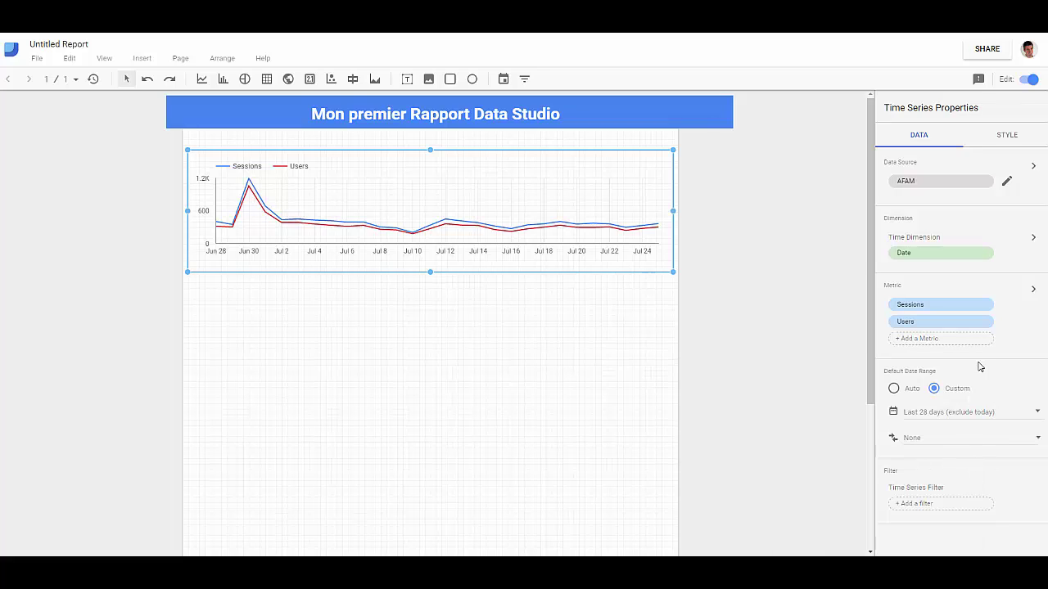
Create a filter named Organic Only for the time series chart that includes Medium equal to organic.
{"action": "left_click", "coordinate": [944, 506]}
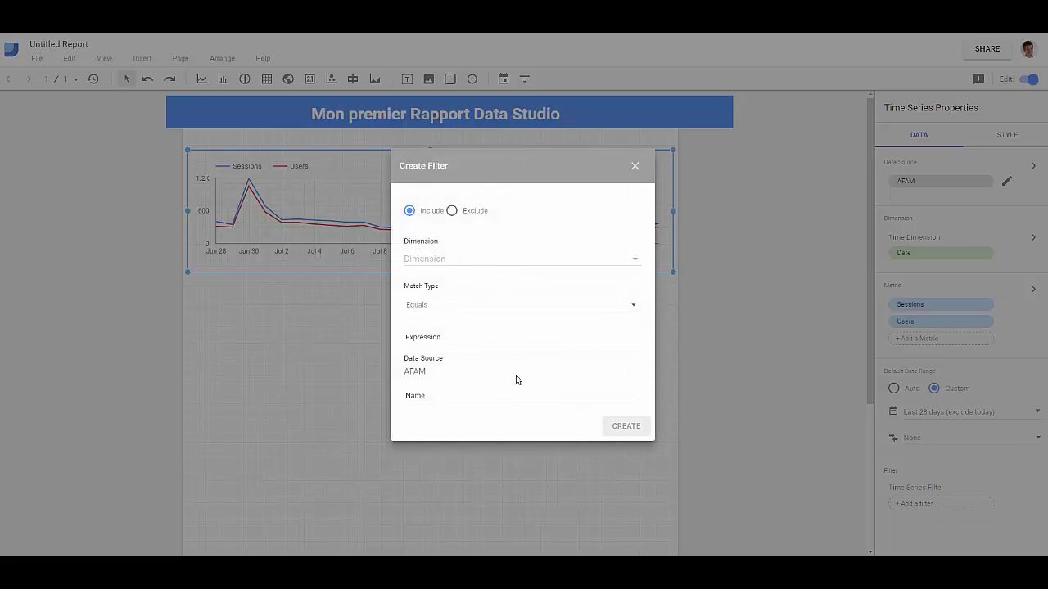
{"action": "left_click", "coordinate": [463, 262]}
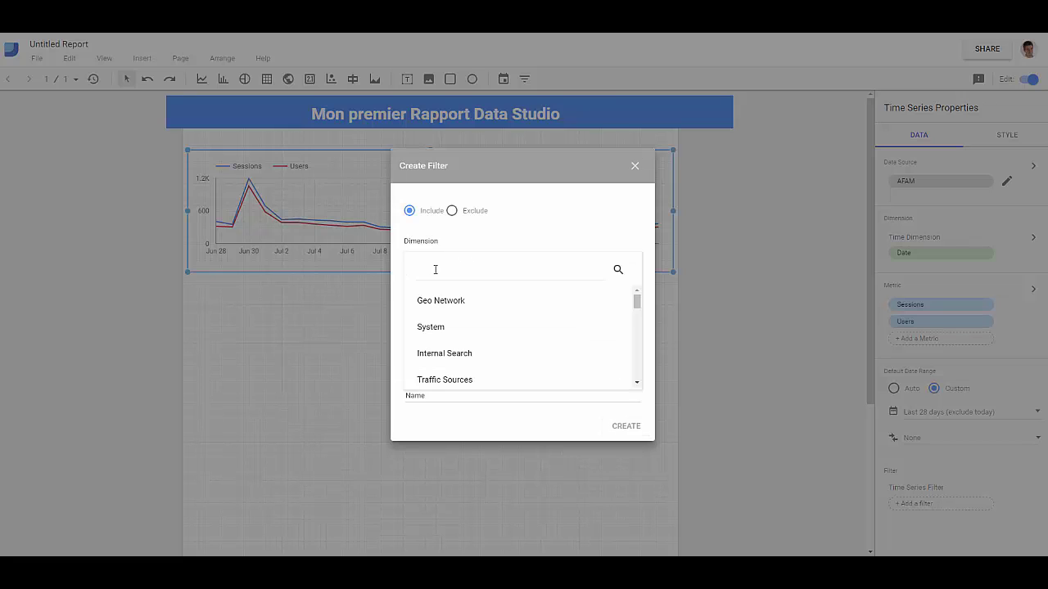
{"action": "left_click", "coordinate": [435, 270]}
{"action": "type", "text": "medi"}
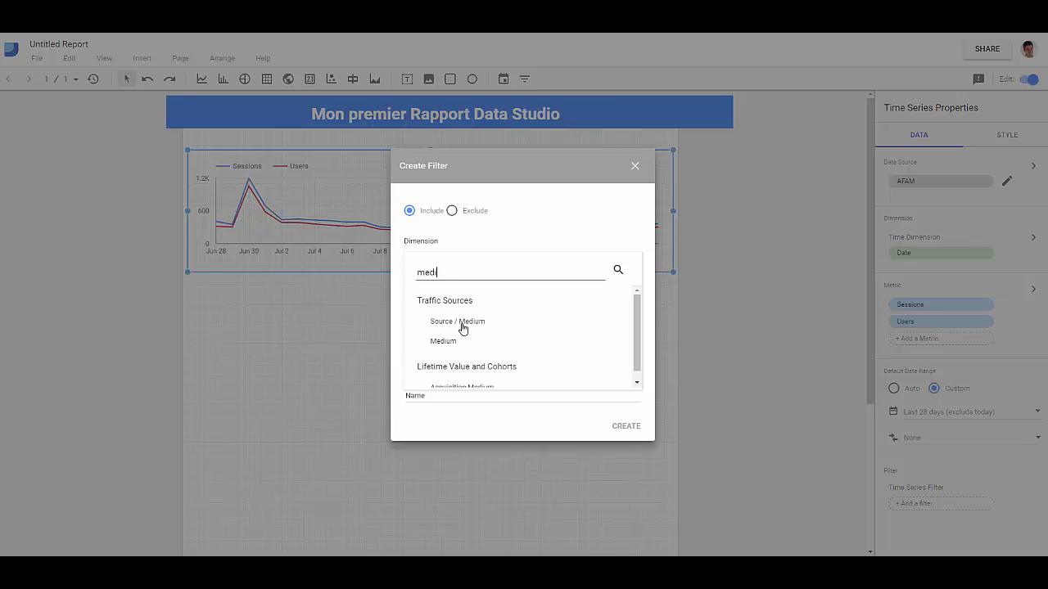
{"action": "left_click", "coordinate": [473, 340]}
{"action": "left_click", "coordinate": [443, 304]}
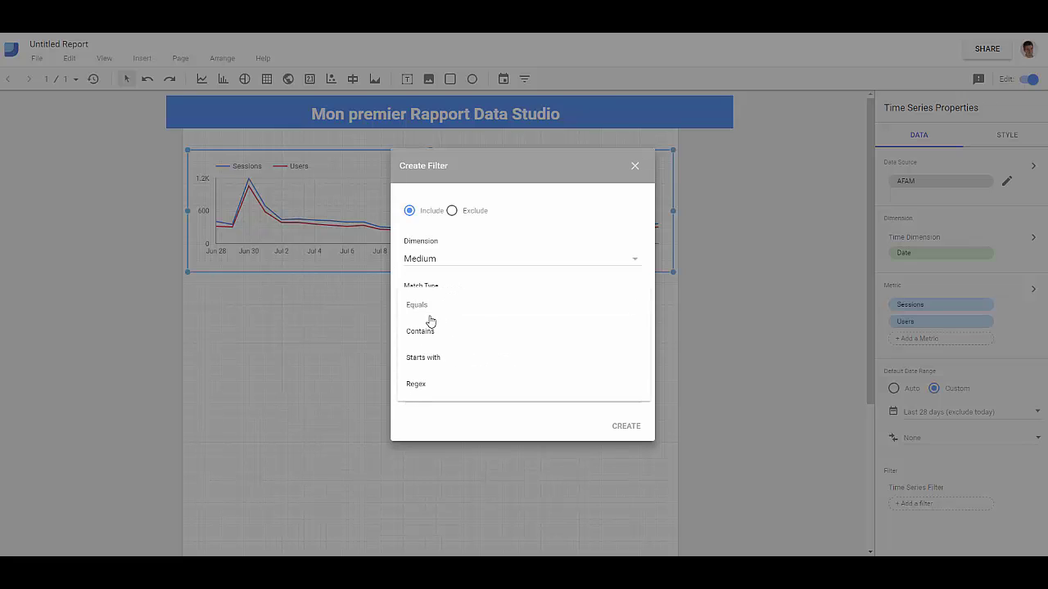
{"action": "left_click", "coordinate": [427, 307]}
{"action": "left_click", "coordinate": [441, 334]}
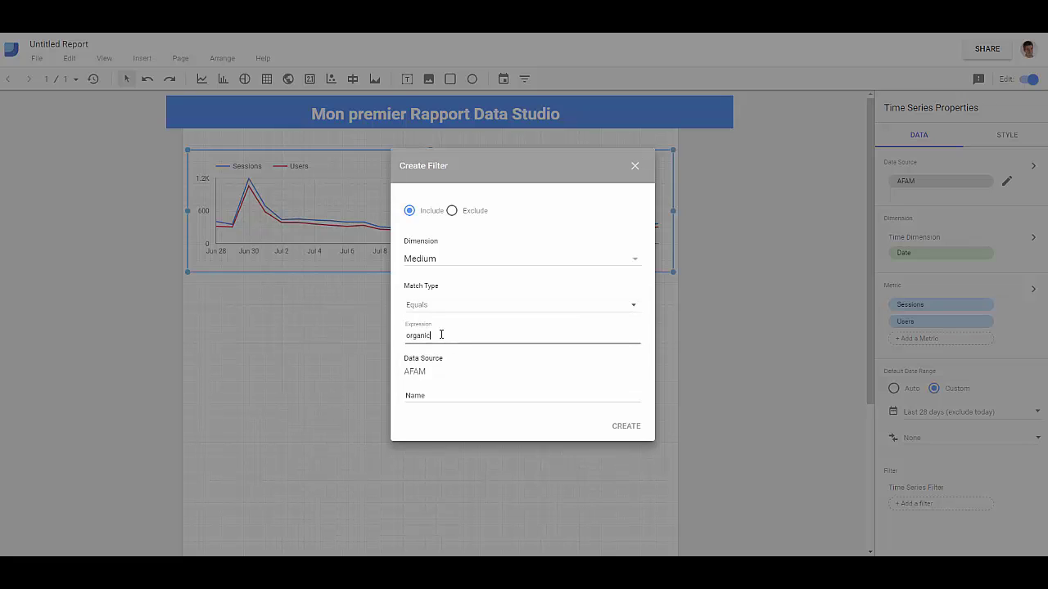
{"action": "left_click", "coordinate": [441, 397]}
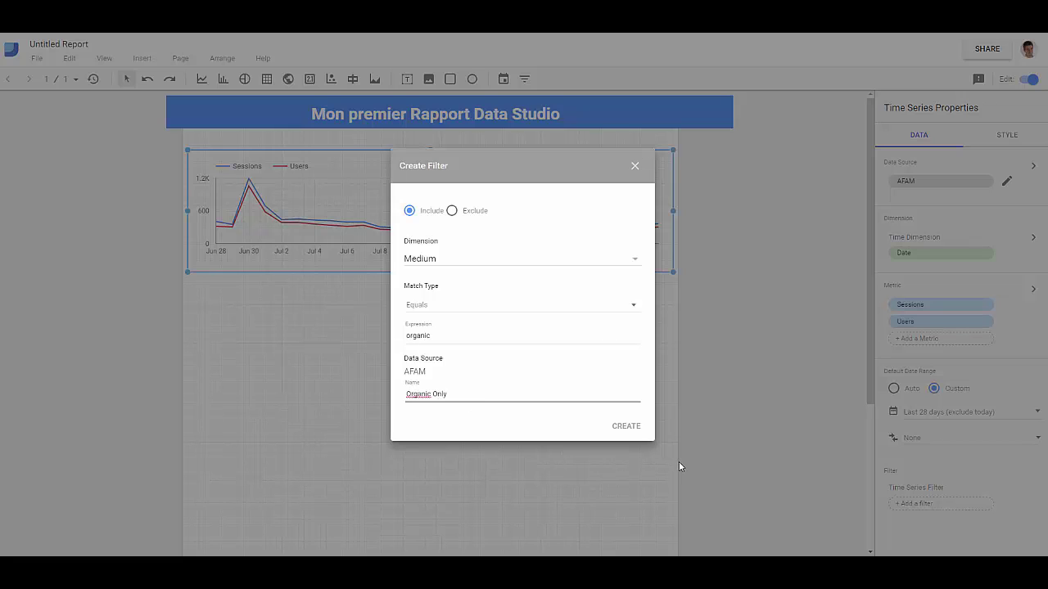
{"action": "left_click", "coordinate": [641, 429]}
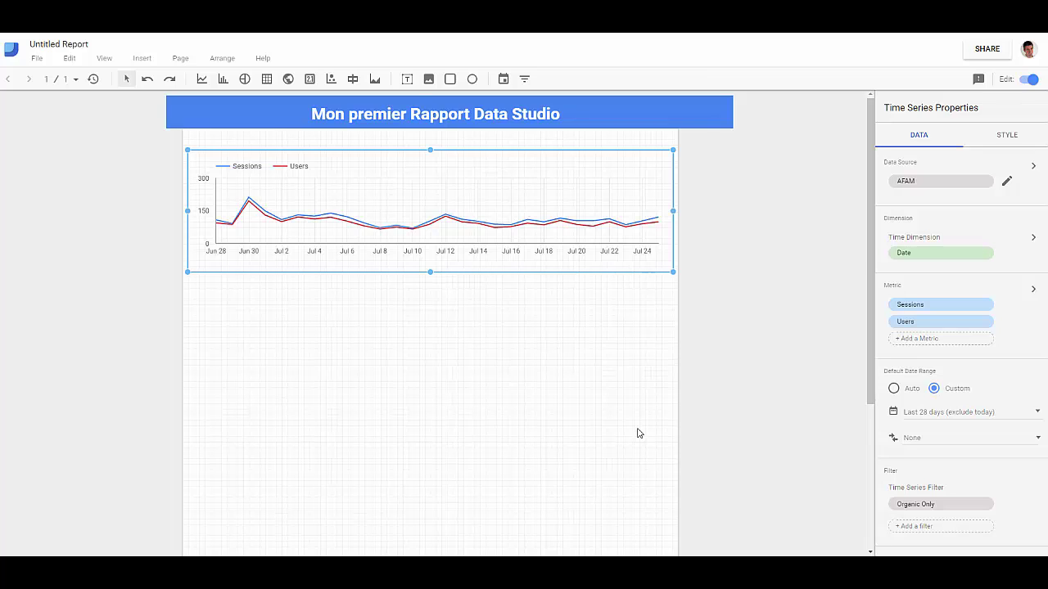
{"action": "left_click", "coordinate": [515, 326]}
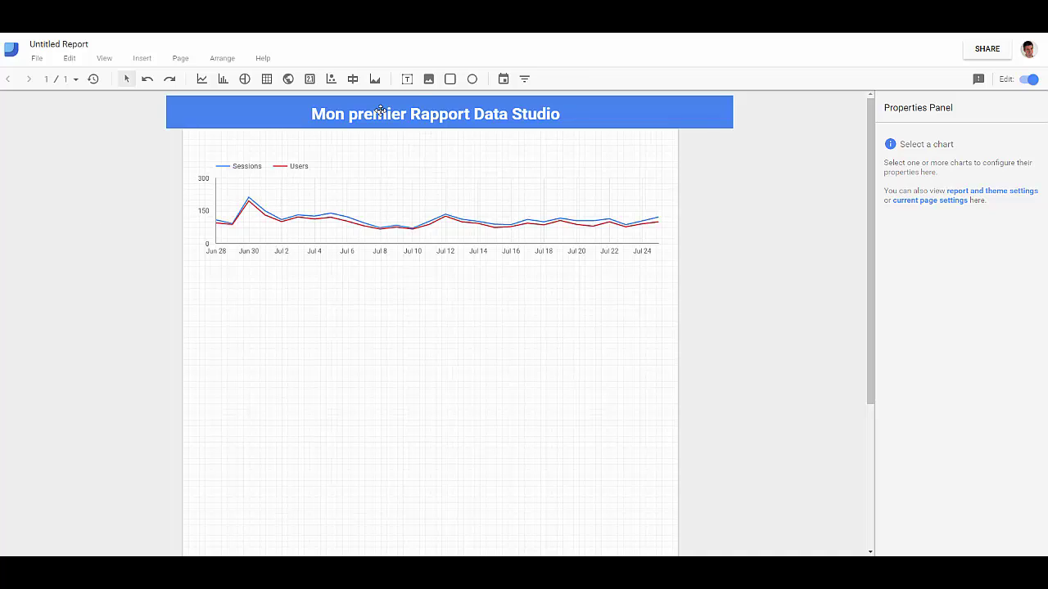
Insert a geo map below the right part of the time series chart and set its dimension to Region.
{"action": "left_click", "coordinate": [288, 79]}
{"action": "left_click_drag", "start_coordinate": [470, 293], "coordinate": [662, 503]}
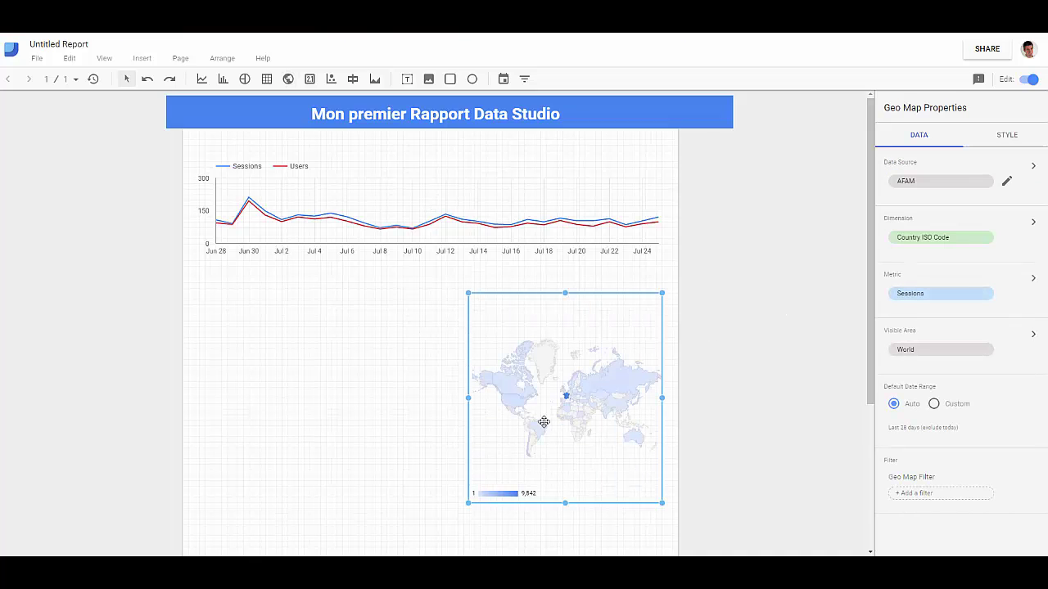
{"action": "left_click", "coordinate": [1034, 227]}
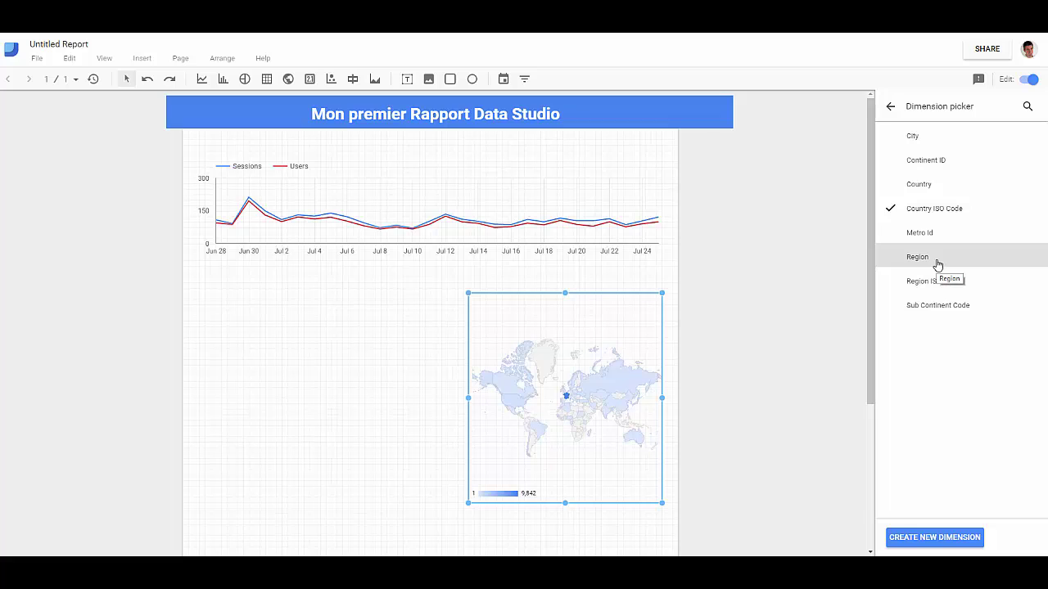
{"action": "left_click", "coordinate": [937, 262]}
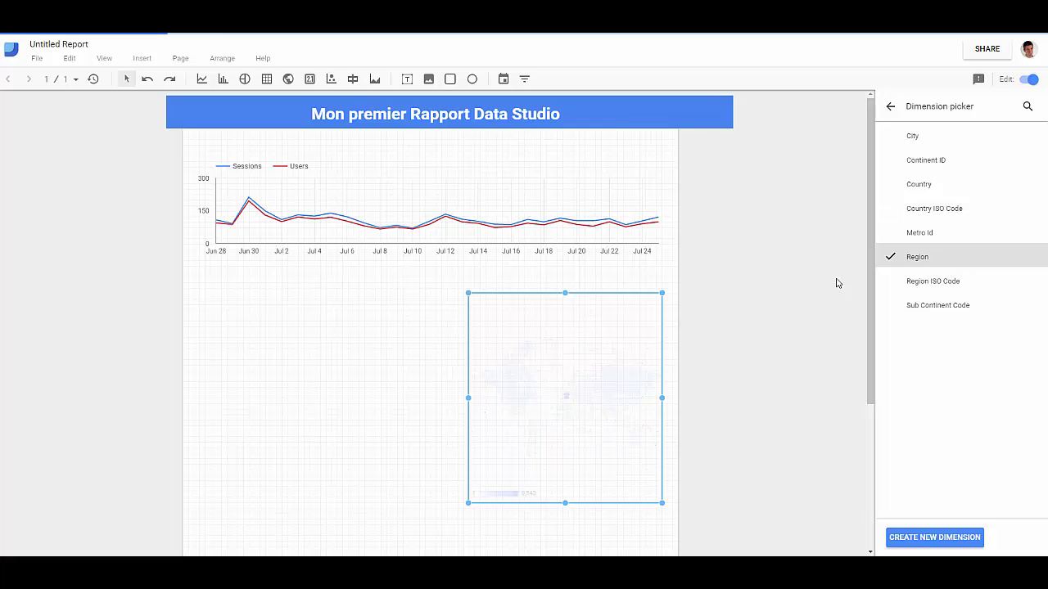
{"action": "left_click", "coordinate": [894, 107]}
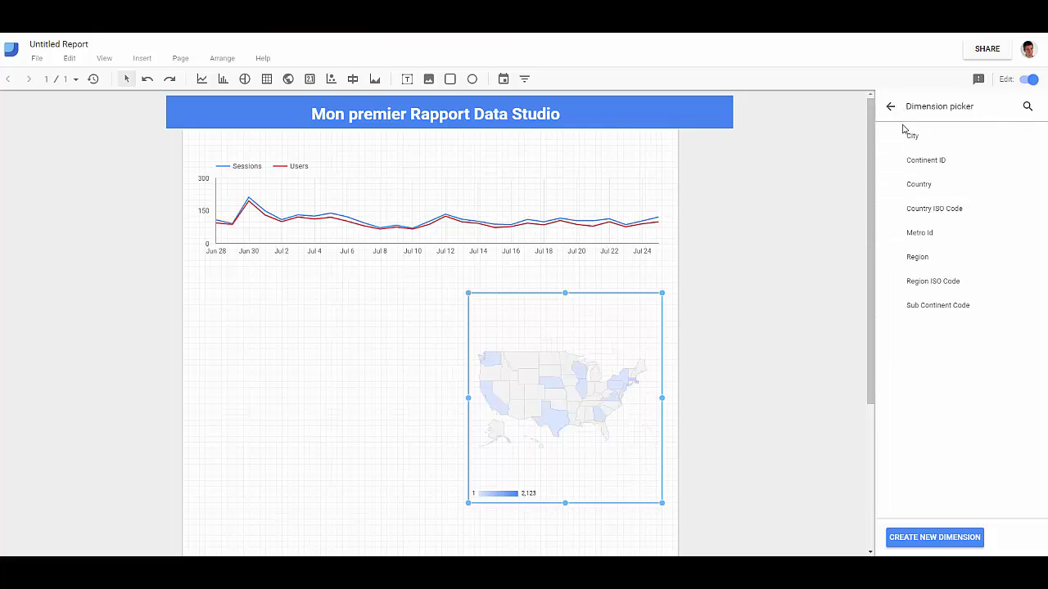
Limit the geo map's visible area to France (FR).
{"action": "left_click", "coordinate": [1036, 337]}
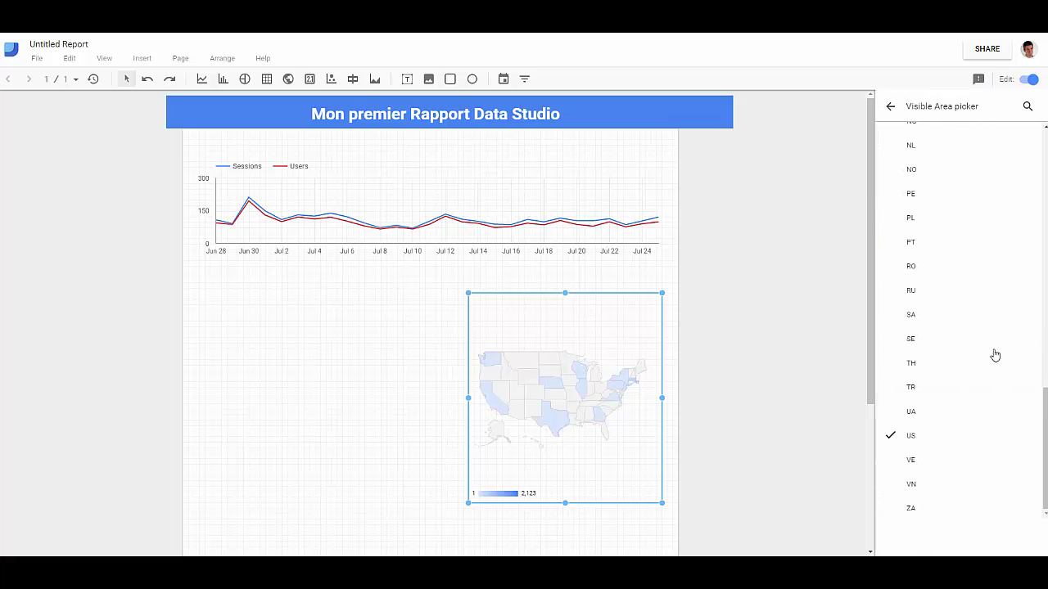
{"action": "scroll", "coordinate": [922, 228], "scroll_direction": "up", "scroll_amount": 6}
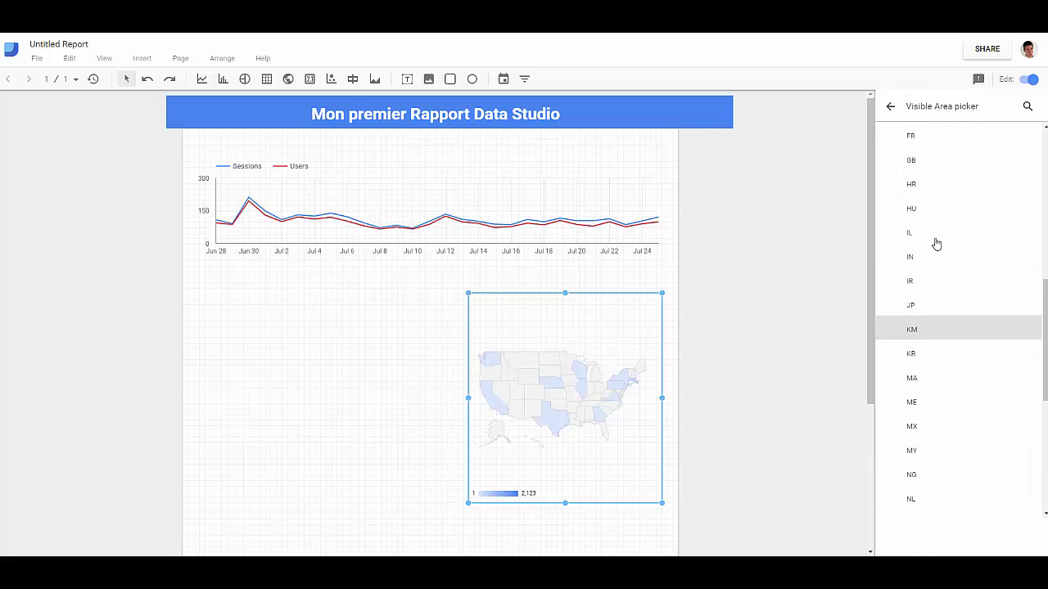
{"action": "left_click", "coordinate": [922, 281]}
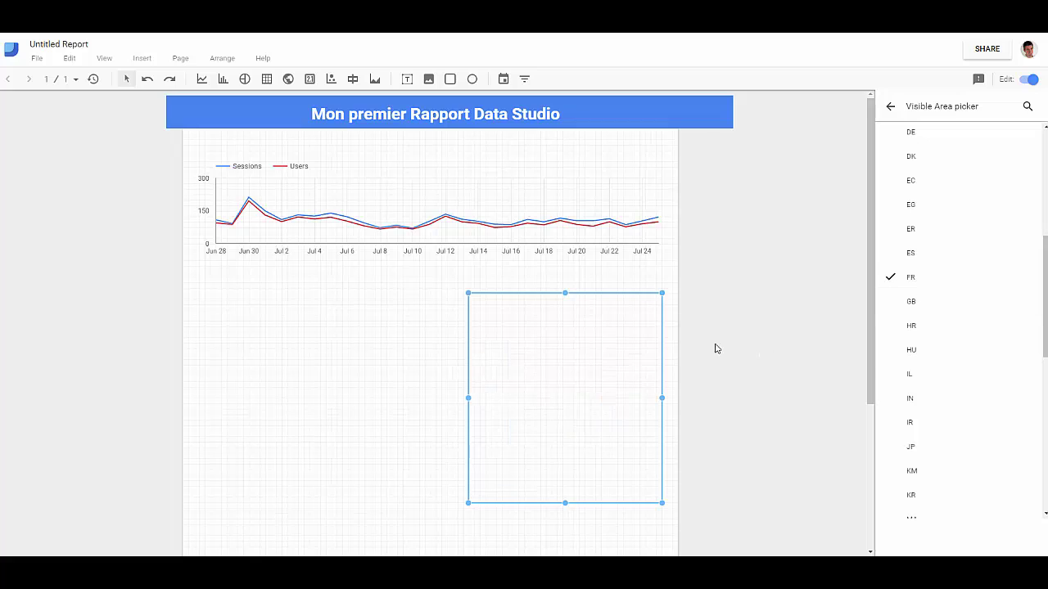
{"action": "left_click", "coordinate": [890, 107]}
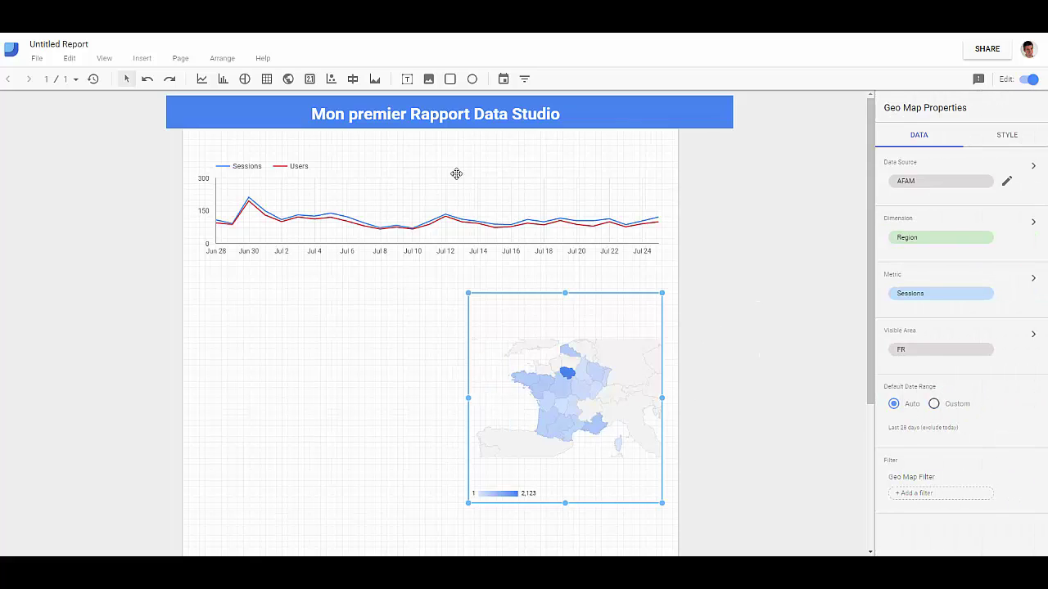
{"action": "left_click", "coordinate": [404, 406]}
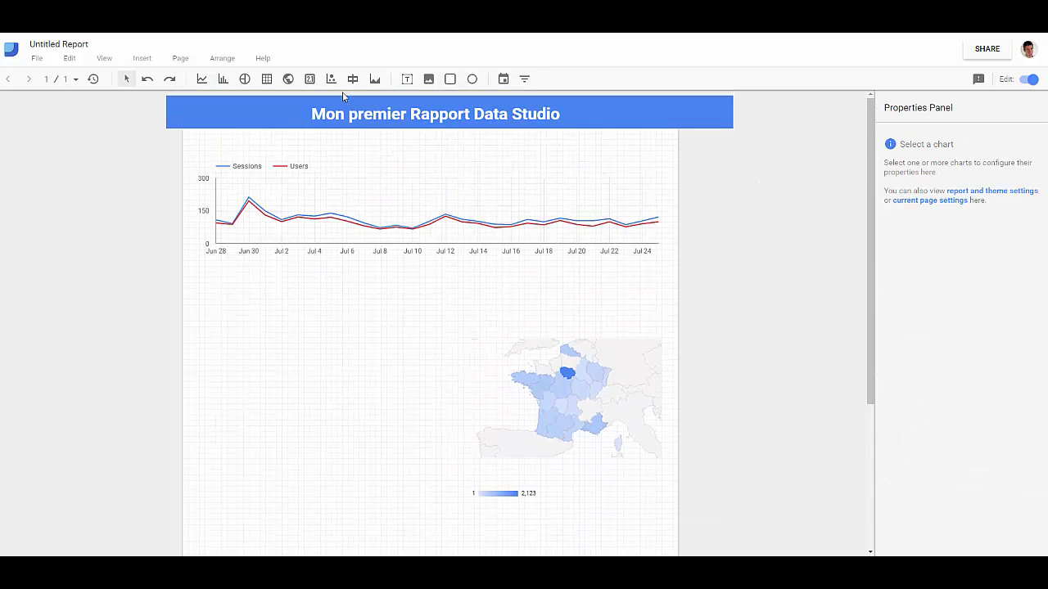
Insert a pie chart beside the map, below the time series chart, and set its dimension to Medium.
{"action": "left_click", "coordinate": [245, 78]}
{"action": "left_click_drag", "start_coordinate": [231, 299], "coordinate": [403, 394]}
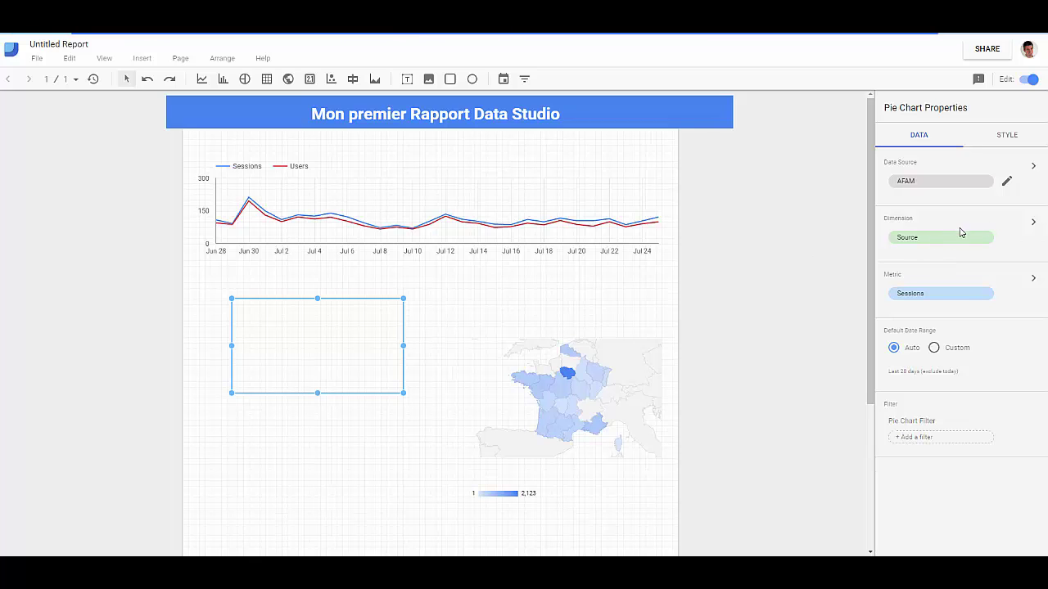
{"action": "left_click", "coordinate": [1035, 225]}
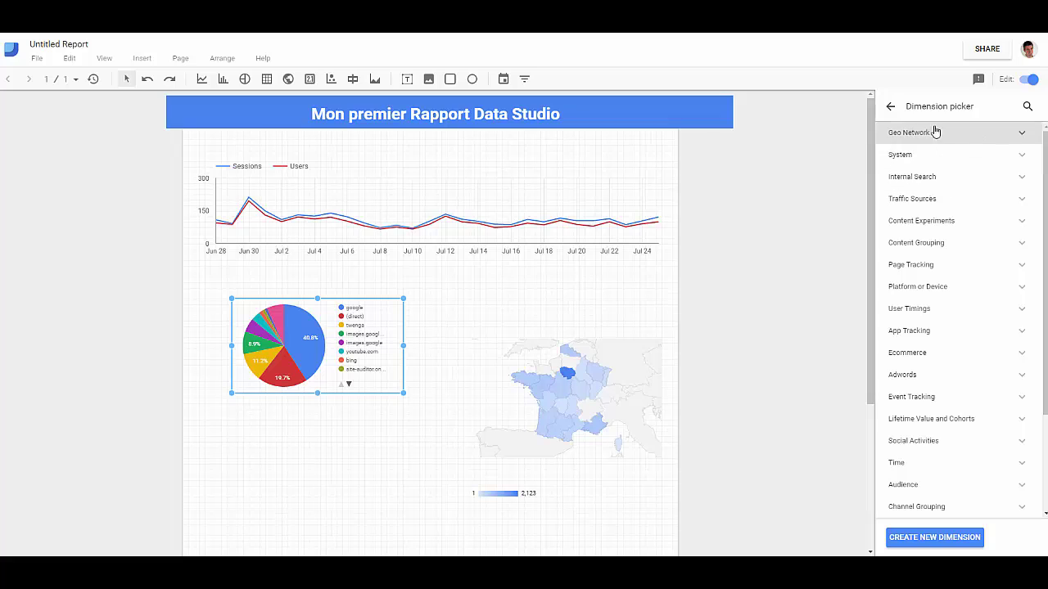
{"action": "left_click", "coordinate": [1032, 108]}
{"action": "type", "text": "medium"}
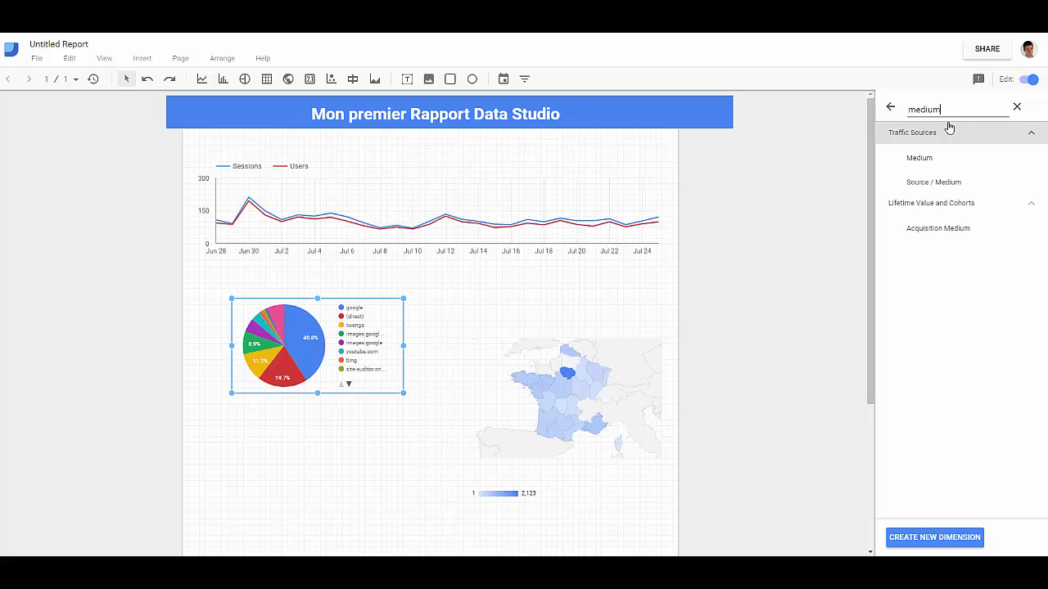
{"action": "left_click", "coordinate": [920, 160]}
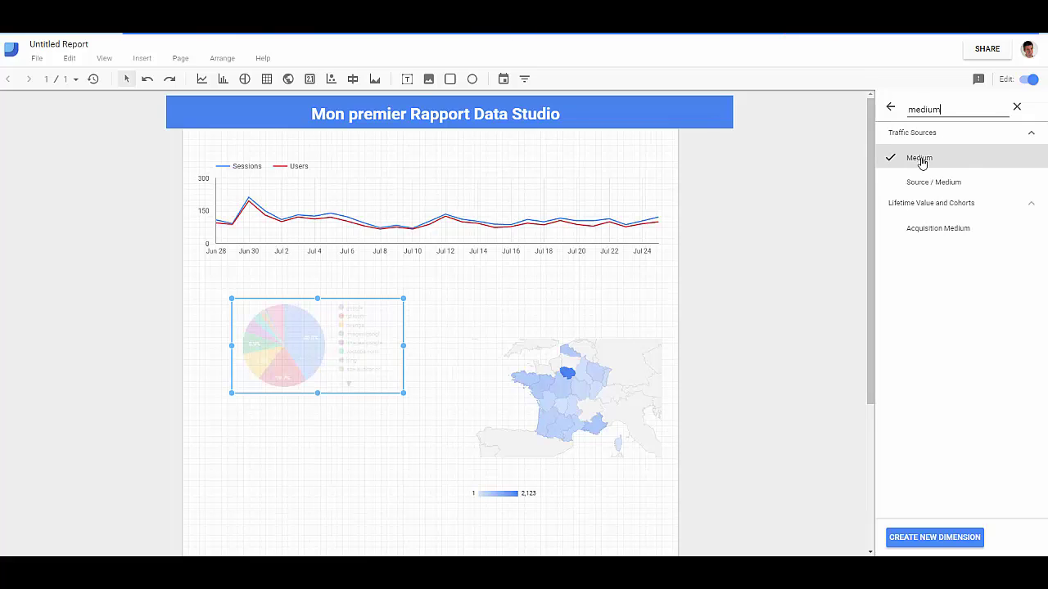
{"action": "left_click", "coordinate": [891, 107]}
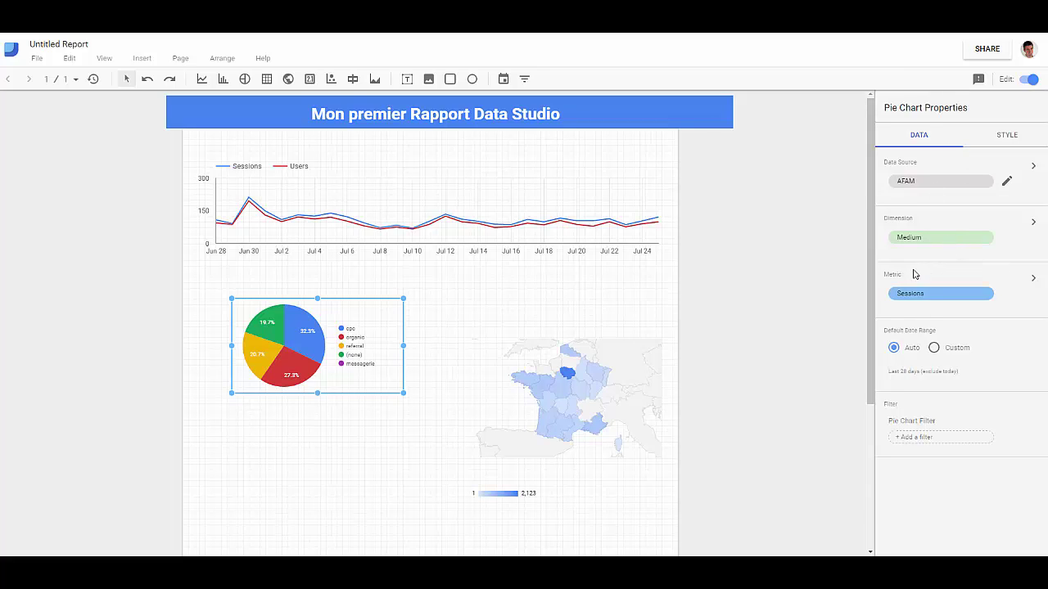
{"action": "left_click", "coordinate": [360, 425]}
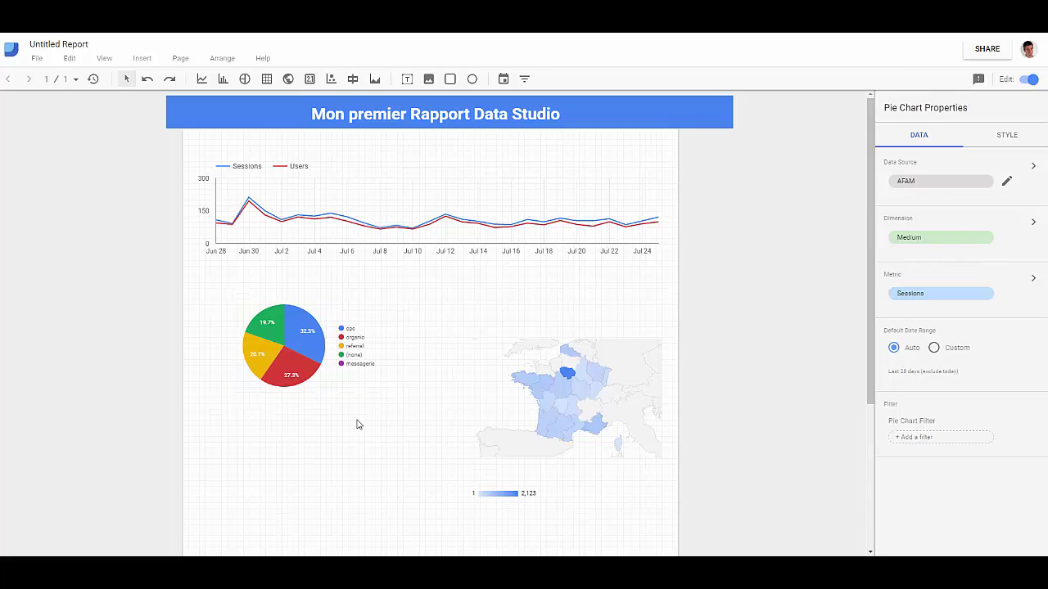
Insert a second pie chart below the Medium pie chart and set its dimension to Device Category.
{"action": "left_click", "coordinate": [245, 79]}
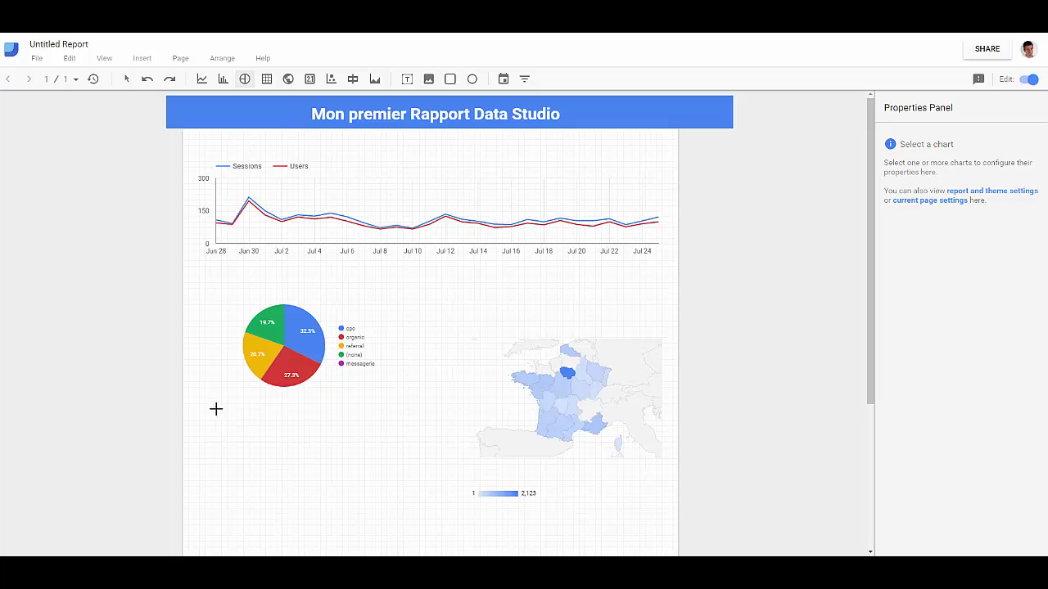
{"action": "left_click_drag", "start_coordinate": [216, 408], "coordinate": [392, 515]}
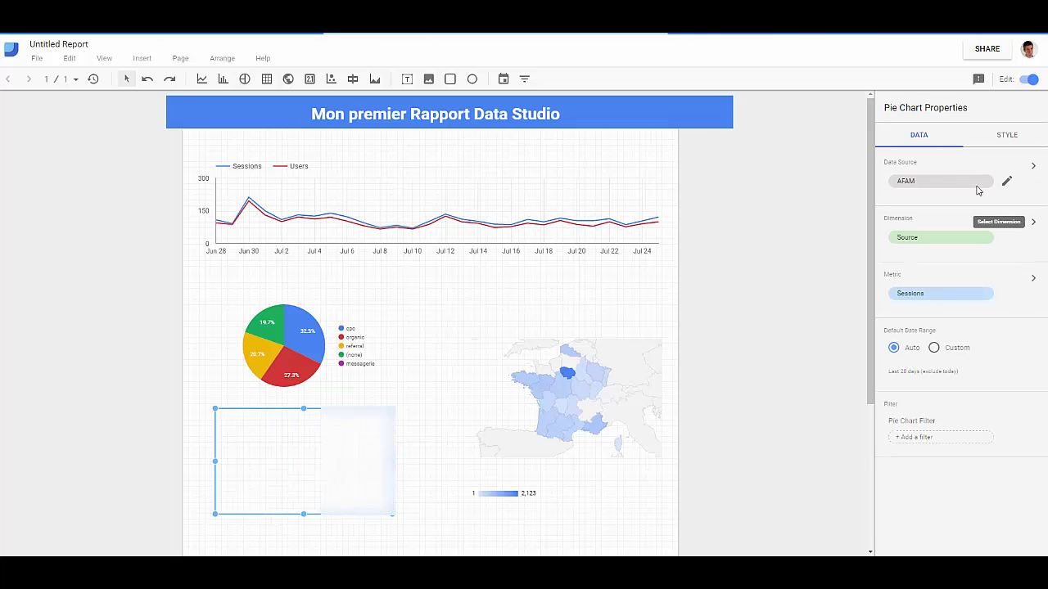
{"action": "left_click", "coordinate": [974, 238]}
{"action": "left_click", "coordinate": [1023, 106]}
{"action": "type", "text": "c"}
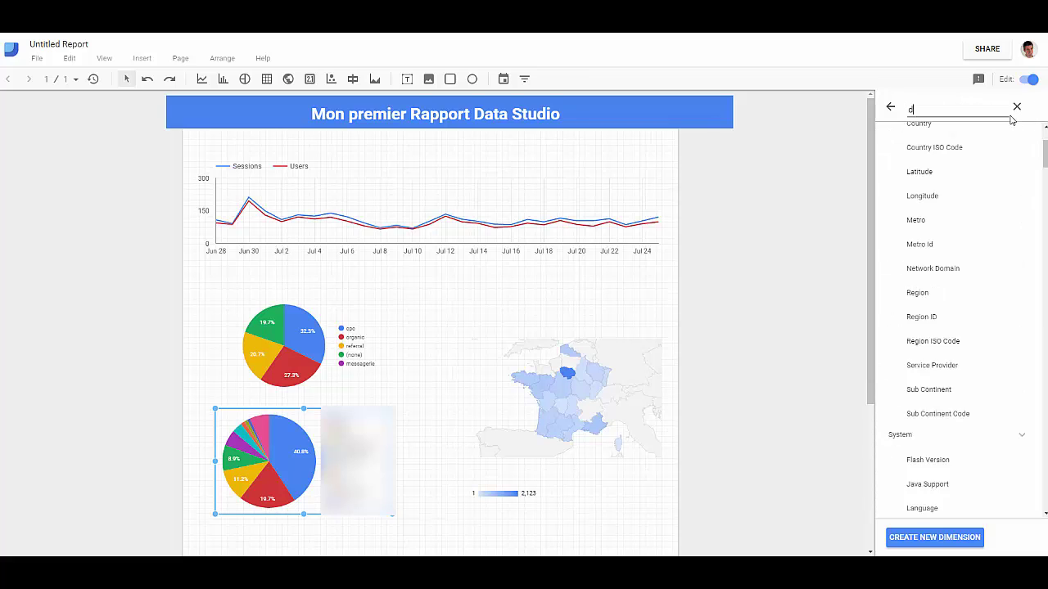
{"action": "type", "text": "evice"}
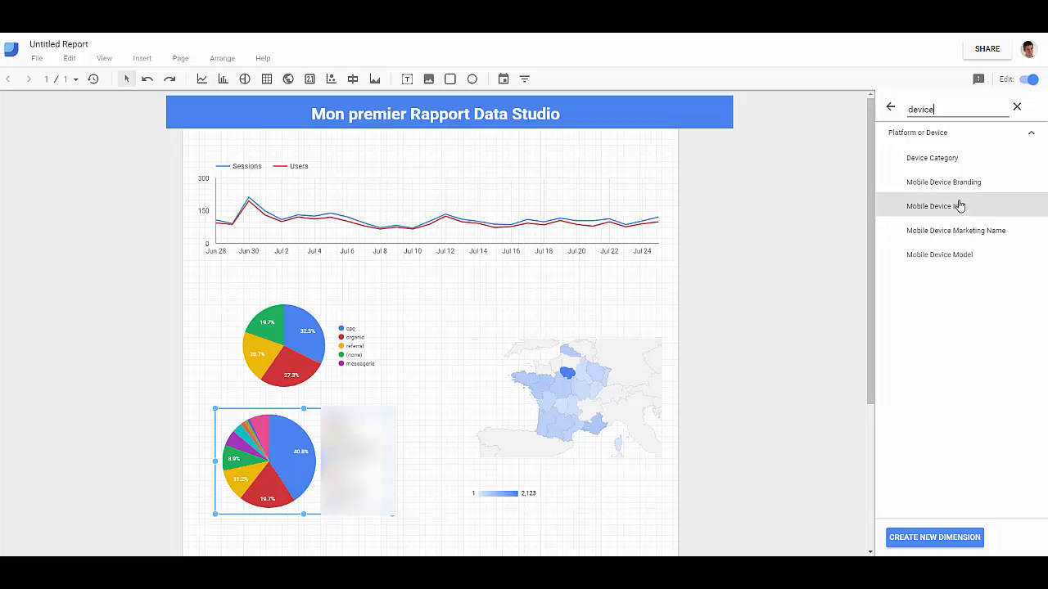
{"action": "left_click", "coordinate": [958, 160]}
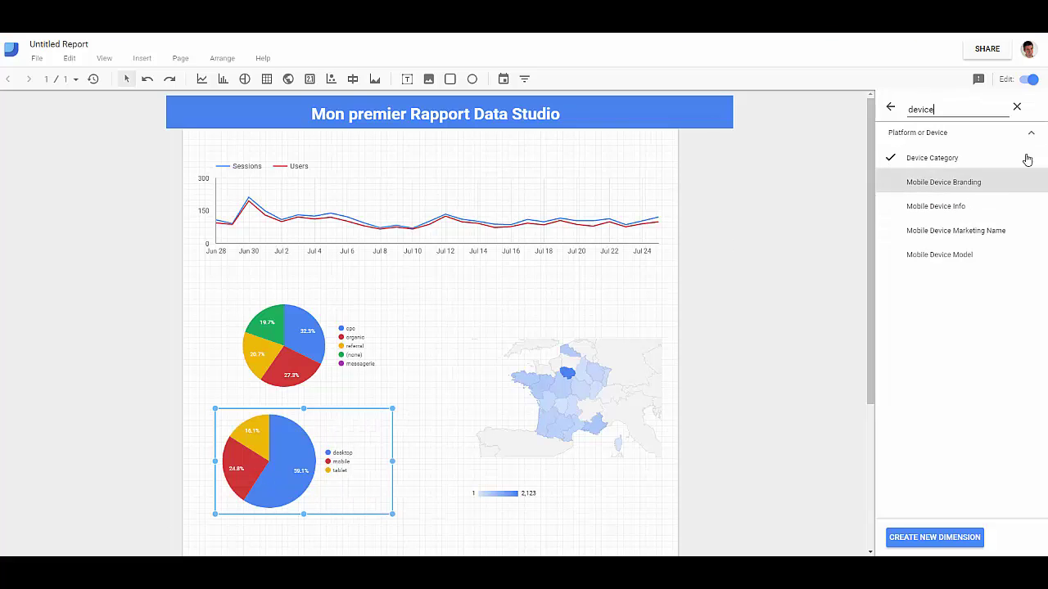
{"action": "left_click", "coordinate": [891, 109]}
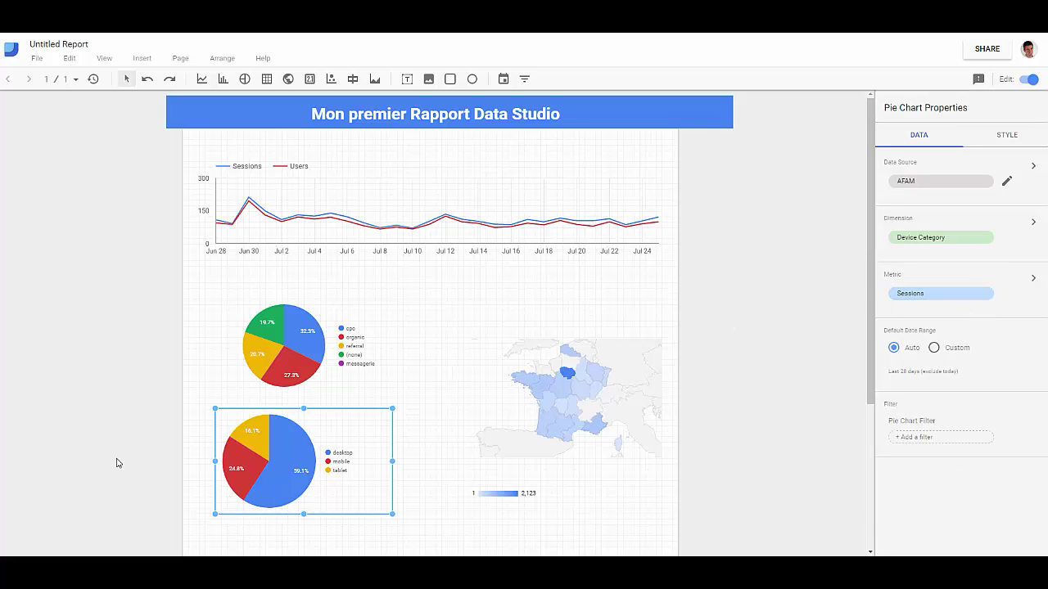
{"action": "left_click", "coordinate": [943, 438]}
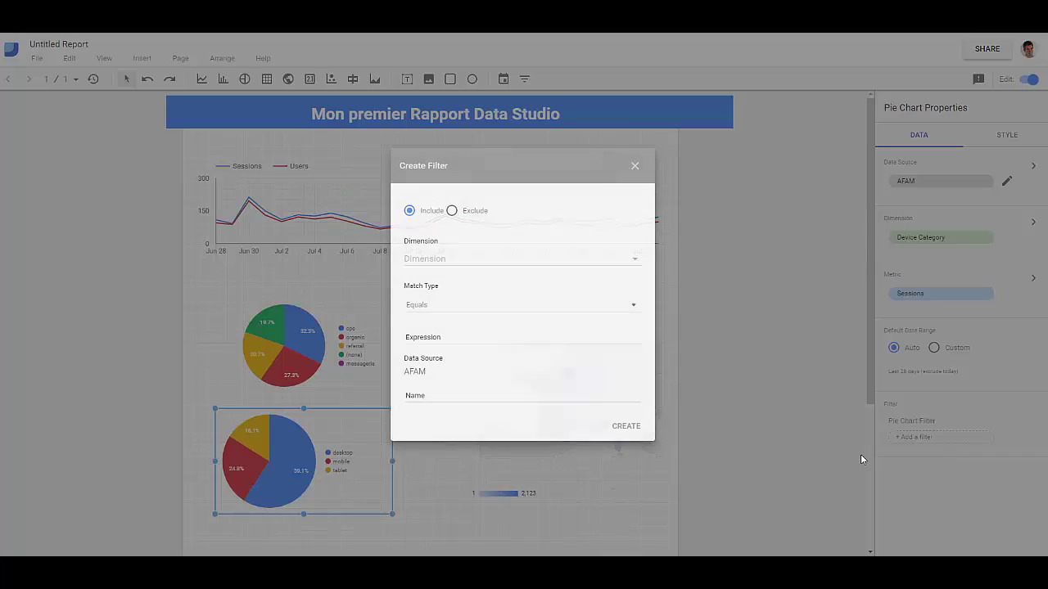
{"action": "left_click", "coordinate": [630, 167]}
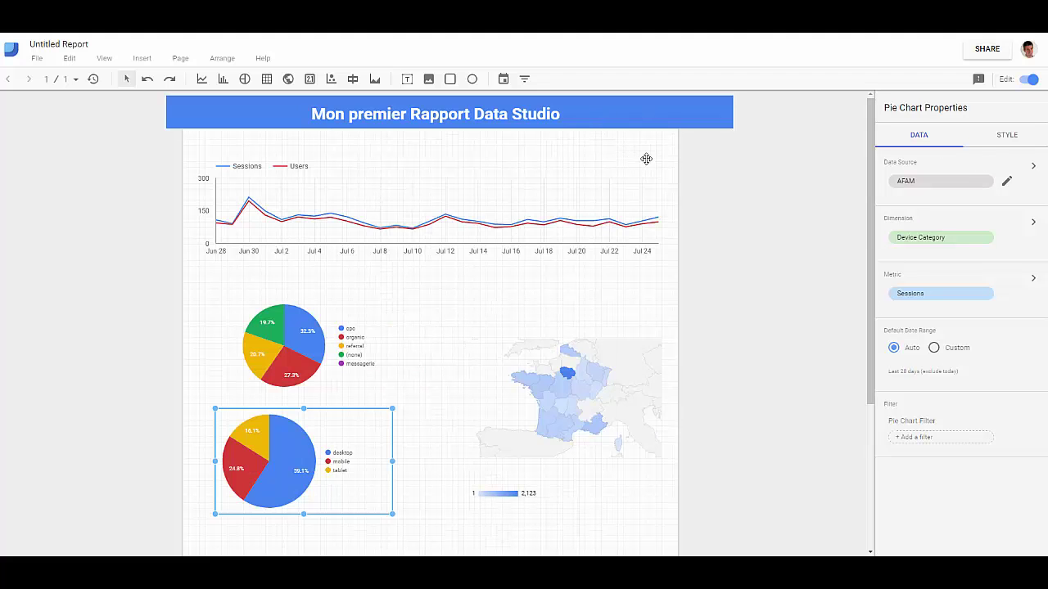
{"action": "left_click", "coordinate": [646, 164]}
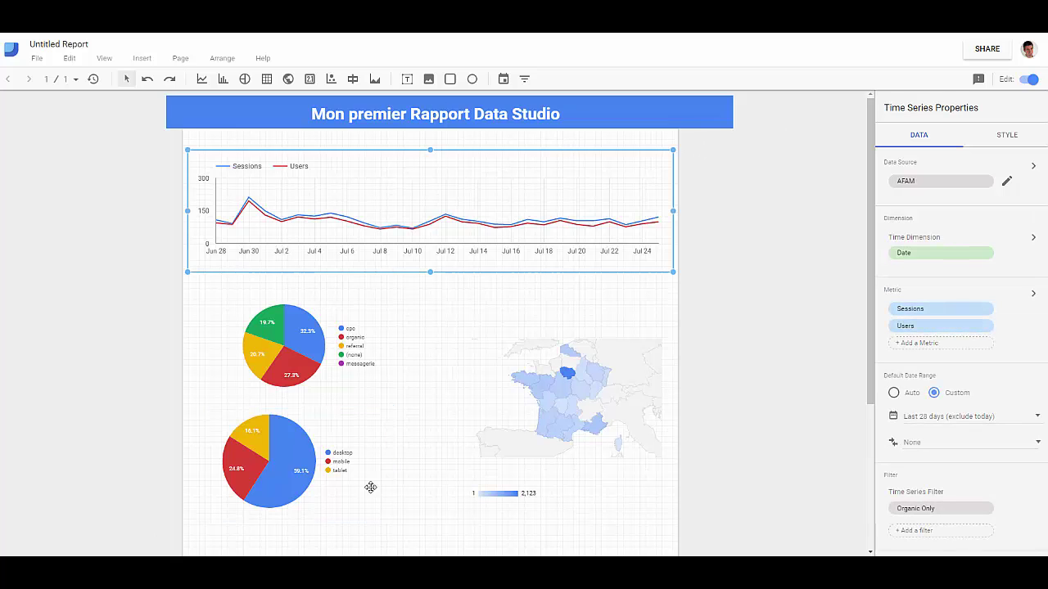
Move the Device Category pie chart slightly so that it lines up beneath the Medium pie chart.
{"action": "left_click", "coordinate": [351, 417]}
{"action": "left_click_drag", "start_coordinate": [351, 417], "coordinate": [358, 431]}
{"action": "left_click", "coordinate": [404, 297]}
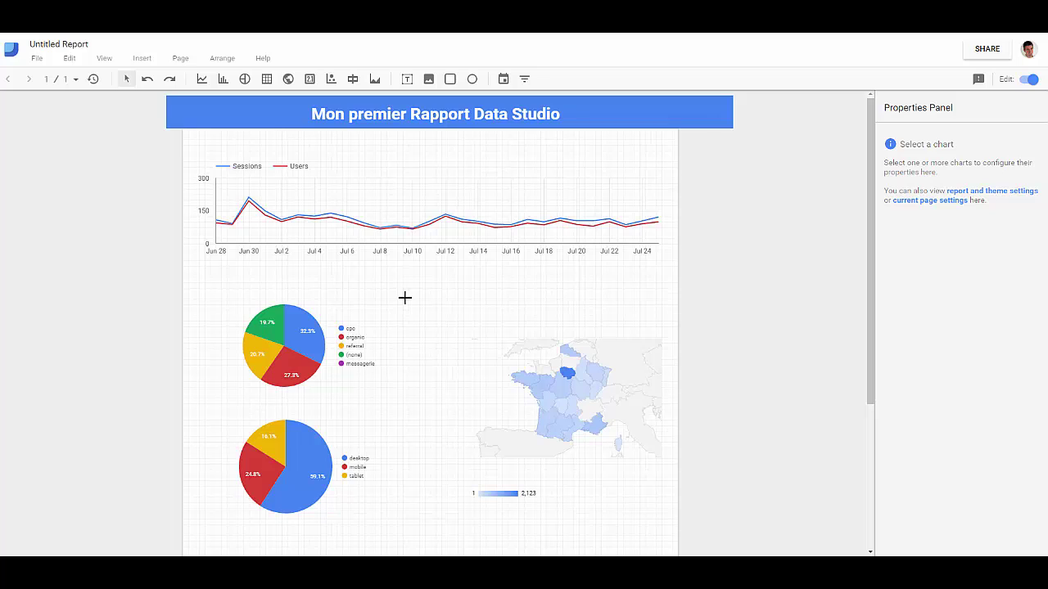
Add a text box reading "Repartition des visites" above the France map.
{"action": "left_click", "coordinate": [406, 79]}
{"action": "left_click_drag", "start_coordinate": [490, 292], "coordinate": [651, 325]}
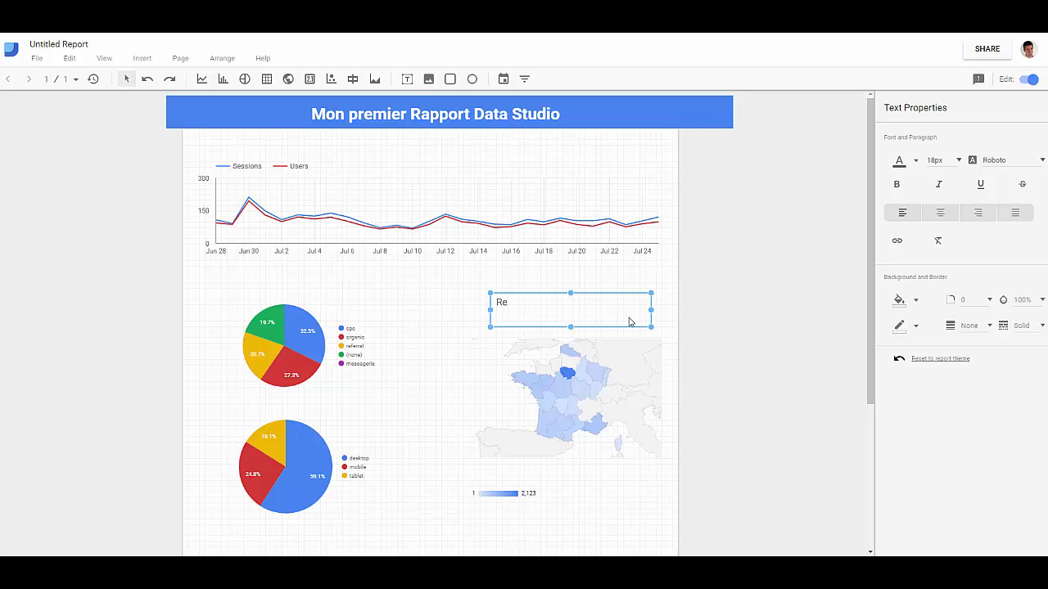
{"action": "type", "text": "Repartition des visites"}
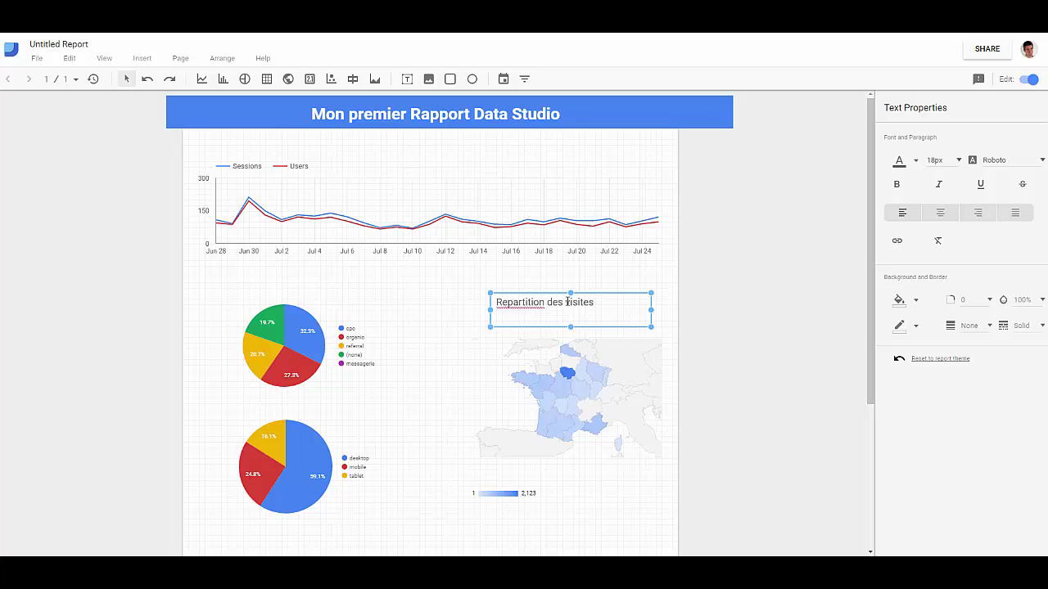
{"action": "left_click", "coordinate": [529, 281]}
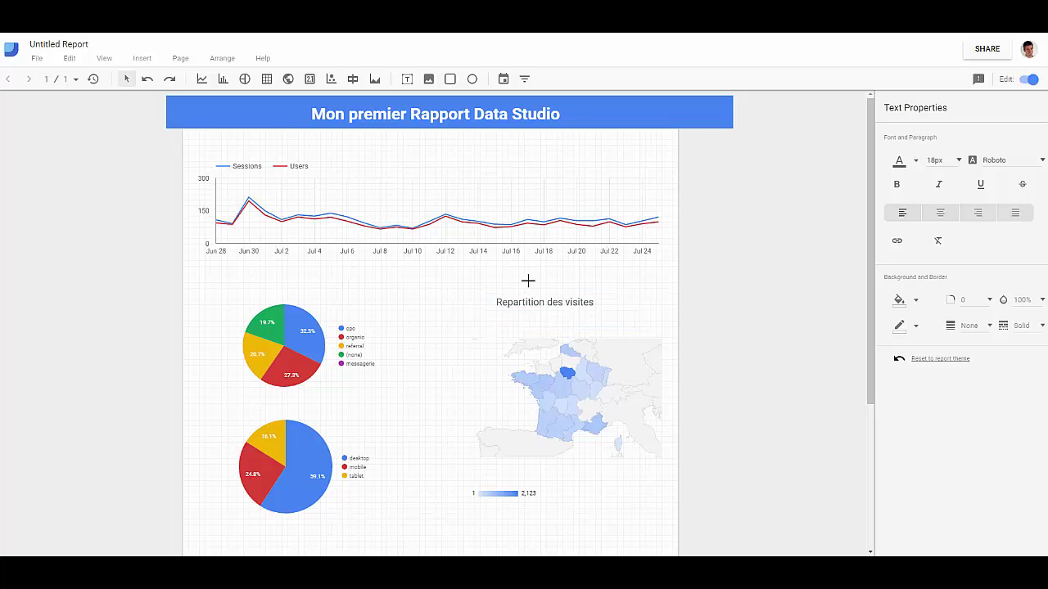
Add a text box reading "Supports" above the Medium pie chart.
{"action": "left_click", "coordinate": [408, 79]}
{"action": "left_click_drag", "start_coordinate": [231, 277], "coordinate": [376, 299]}
{"action": "type", "text": "Supports"}
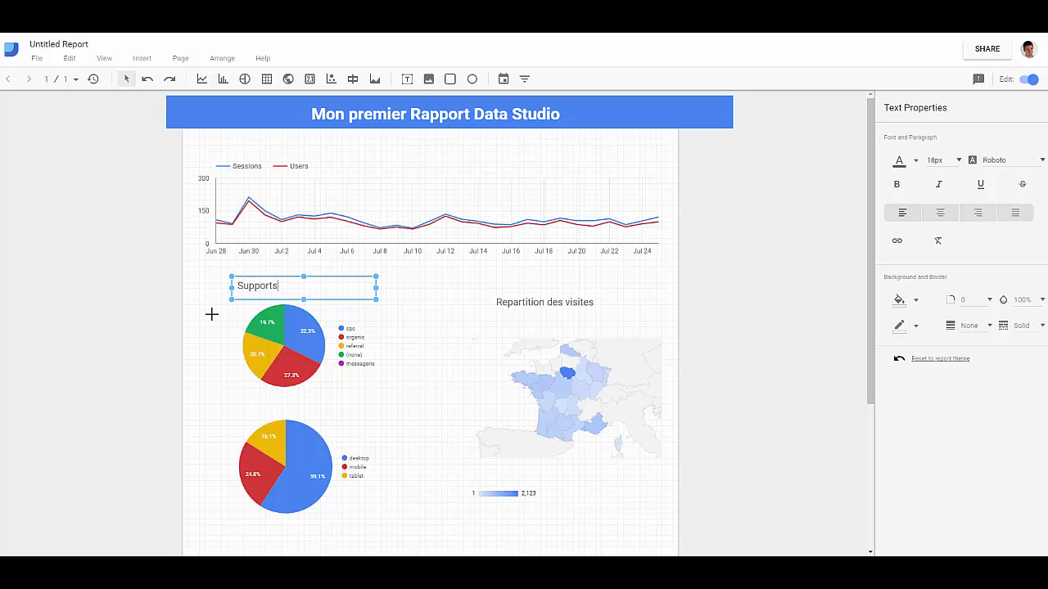
{"action": "left_click", "coordinate": [211, 313]}
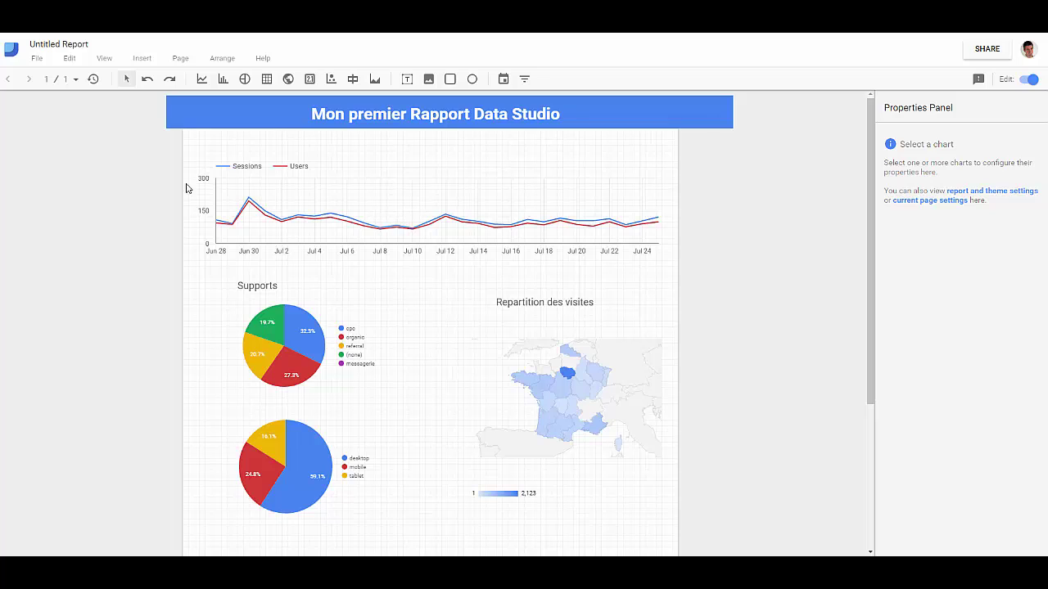
Add an italic text box reading "Organic only" below the right end of the time series chart.
{"action": "left_click", "coordinate": [413, 80]}
{"action": "left_click_drag", "start_coordinate": [567, 259], "coordinate": [668, 279]}
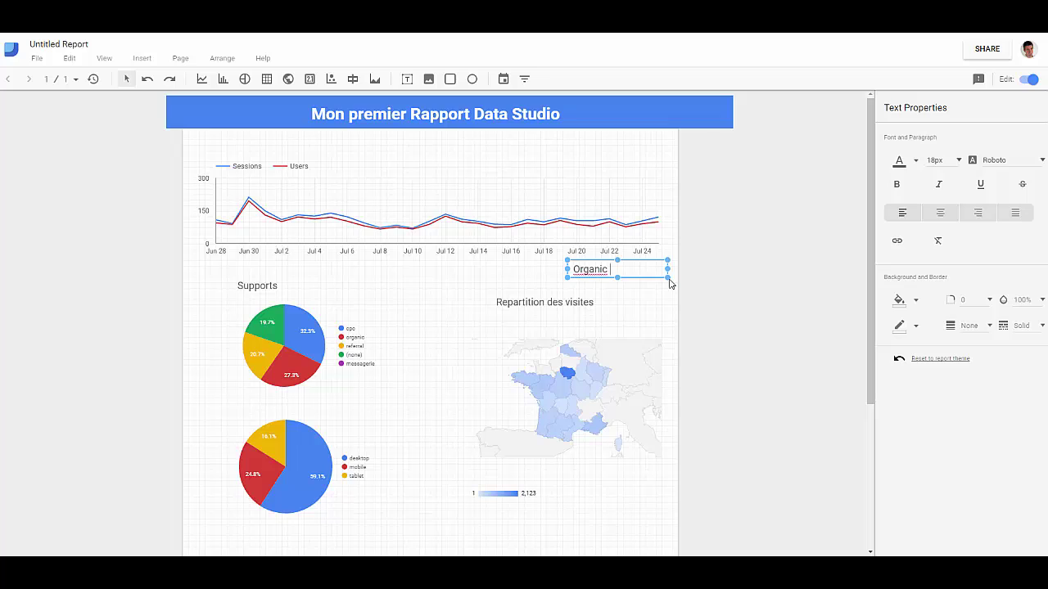
{"action": "key", "text": "ctrl+a"}
{"action": "left_click", "coordinate": [931, 187]}
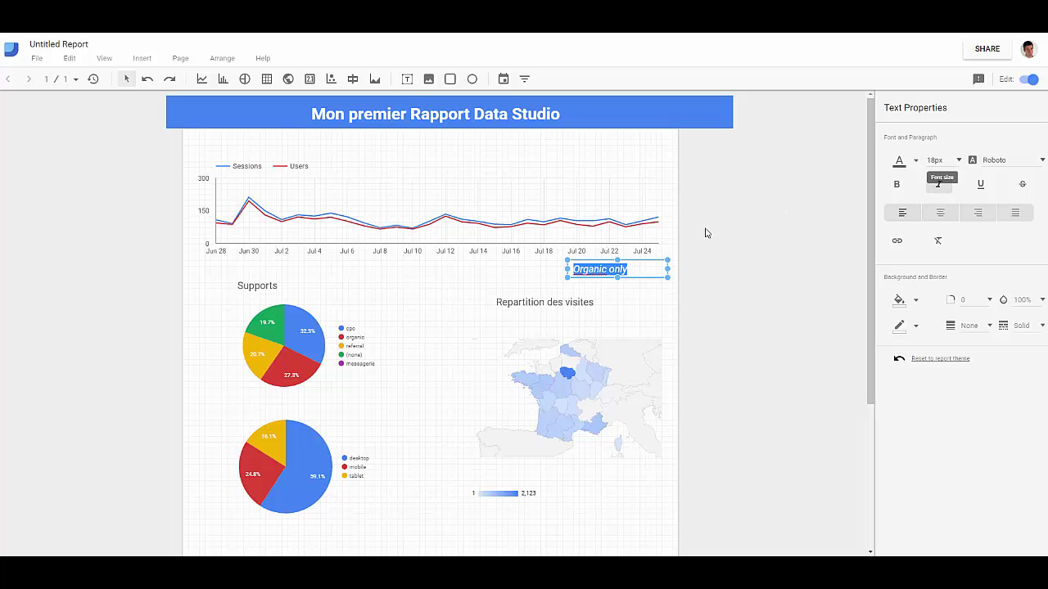
{"action": "left_click", "coordinate": [643, 273]}
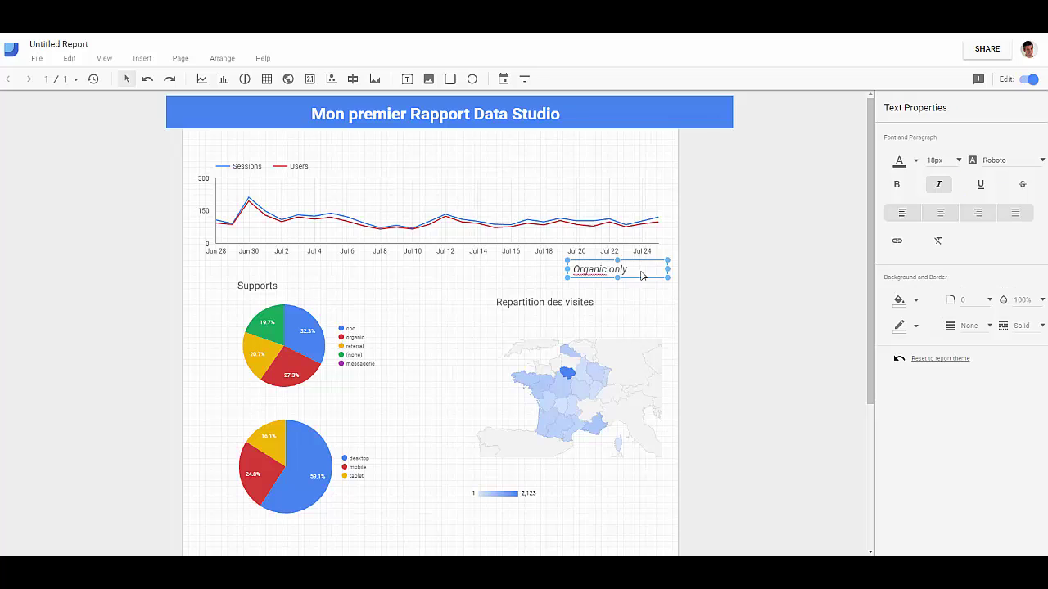
Set the "Organic only" caption to 10px and narrow its box from the left so the text sits near the chart's right end.
{"action": "left_click", "coordinate": [958, 161]}
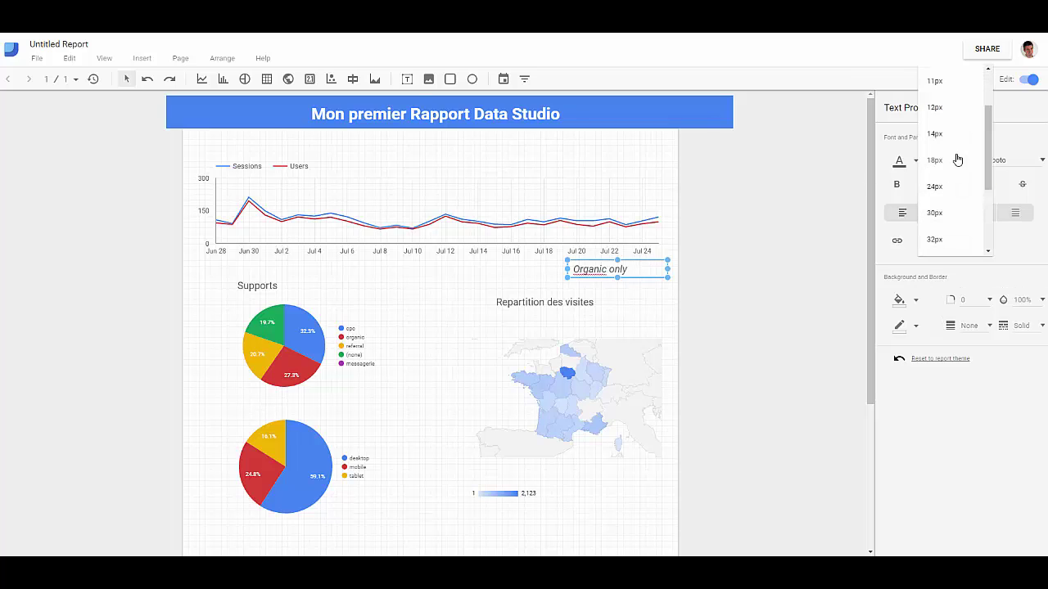
{"action": "scroll", "coordinate": [960, 114], "scroll_direction": "up", "scroll_amount": 3}
{"action": "left_click", "coordinate": [933, 78]}
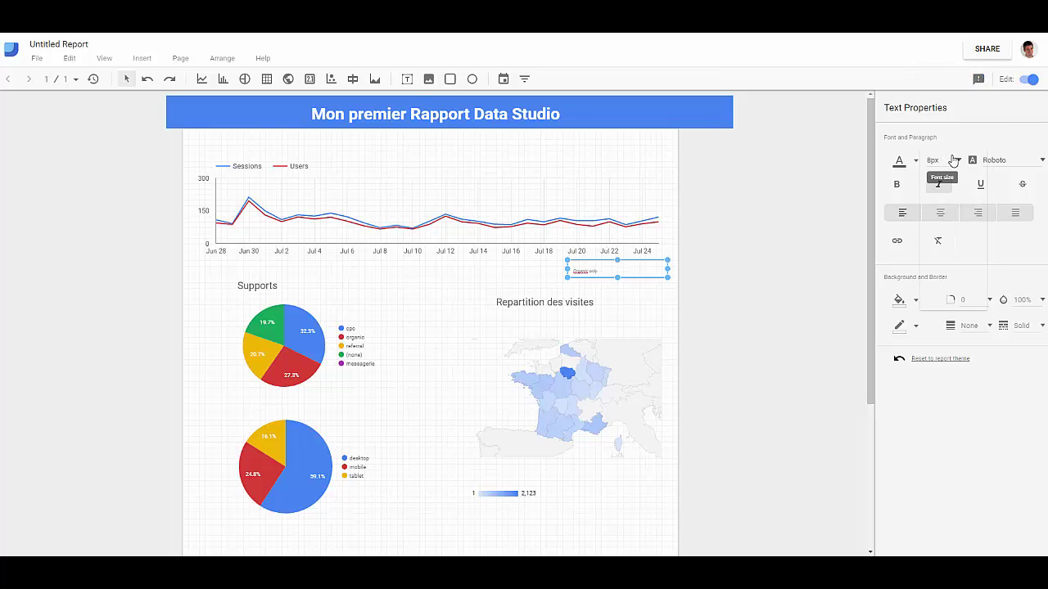
{"action": "left_click", "coordinate": [950, 159]}
{"action": "left_click", "coordinate": [951, 215]}
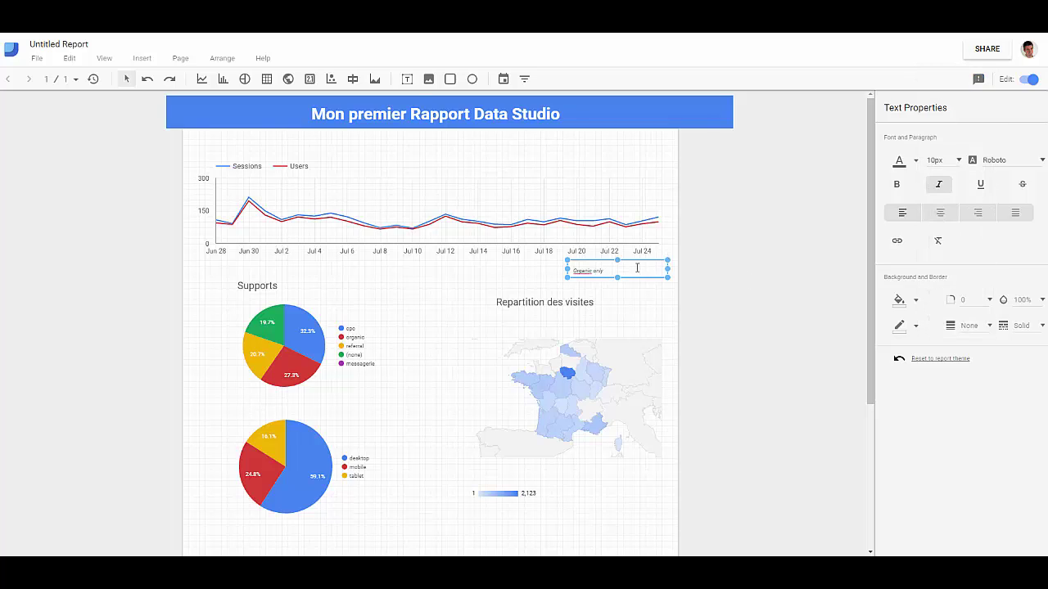
{"action": "left_click_drag", "start_coordinate": [567, 270], "coordinate": [614, 281]}
{"action": "left_click", "coordinate": [486, 253]}
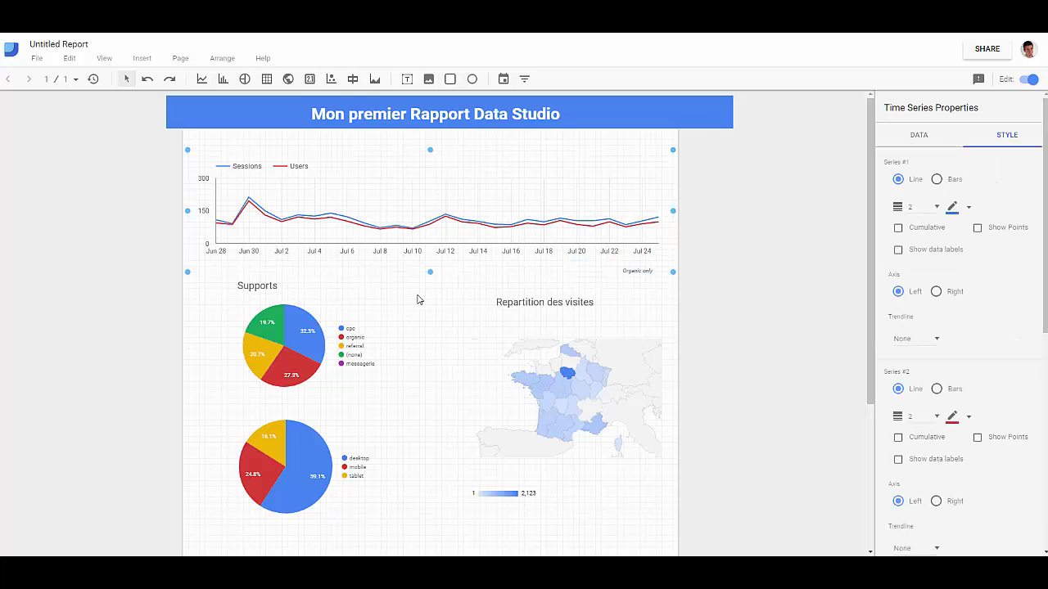
{"action": "left_click", "coordinate": [789, 300]}
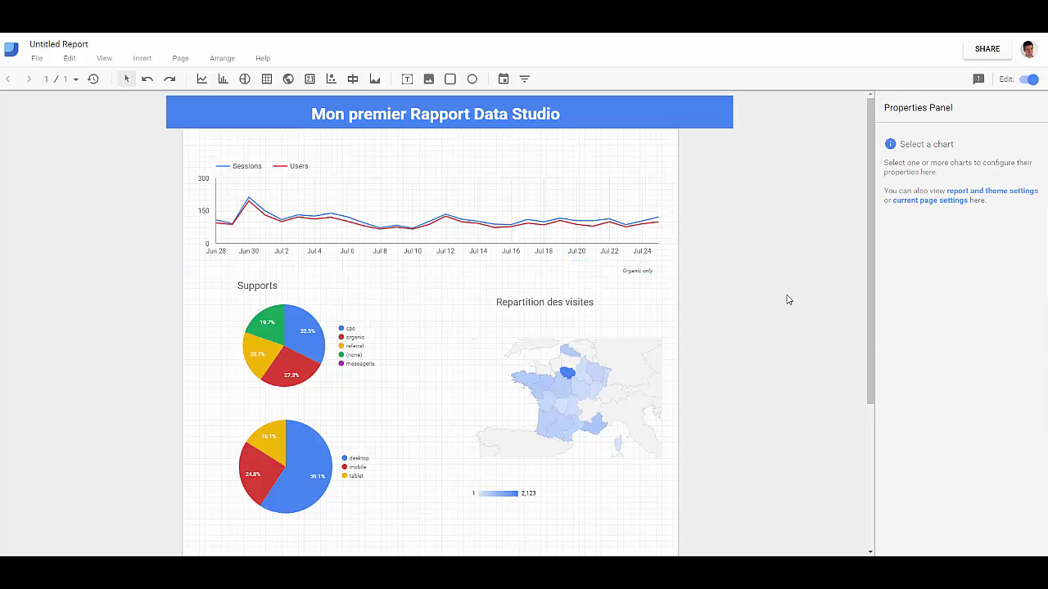
Preview the report in view mode, examining the charts and the page list.
{"action": "left_click", "coordinate": [1030, 82]}
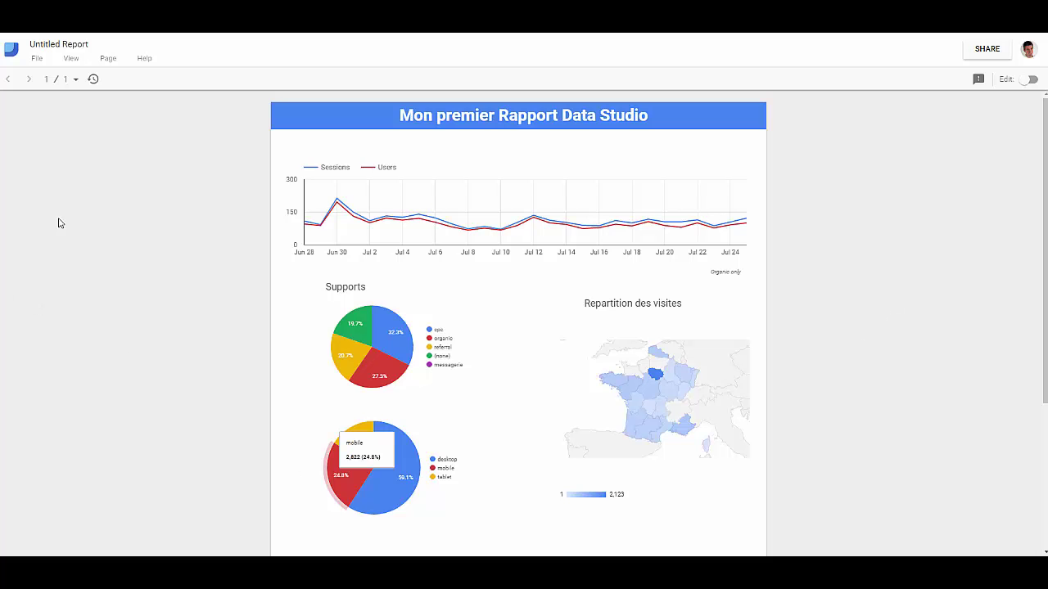
{"action": "mouse_move", "coordinate": [342, 216]}
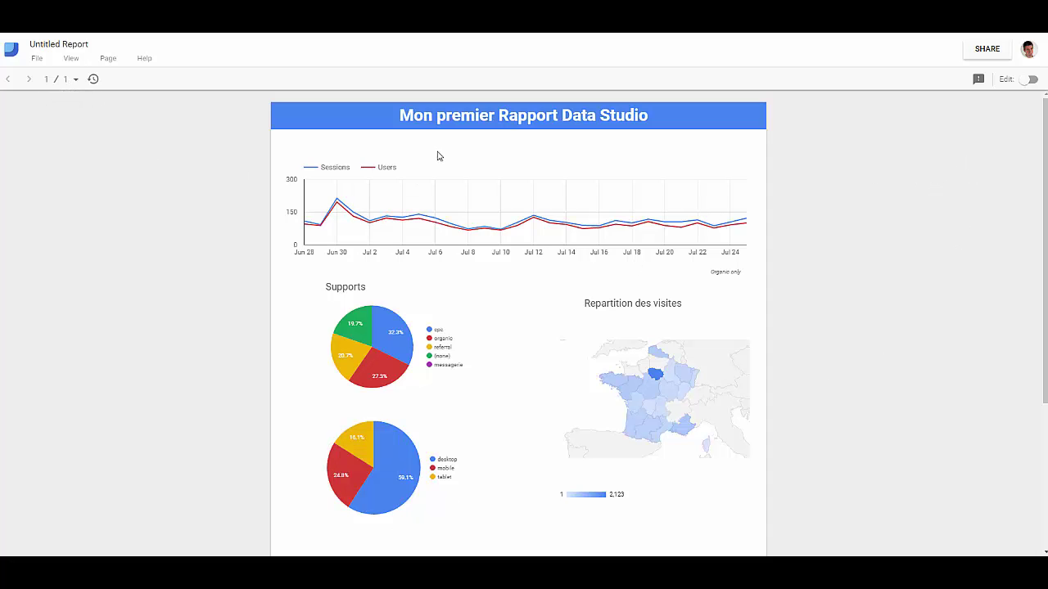
{"action": "scroll", "coordinate": [573, 265], "scroll_direction": "down", "scroll_amount": 2}
{"action": "scroll", "coordinate": [573, 264], "scroll_direction": "up", "scroll_amount": 2}
{"action": "left_click", "coordinate": [74, 82]}
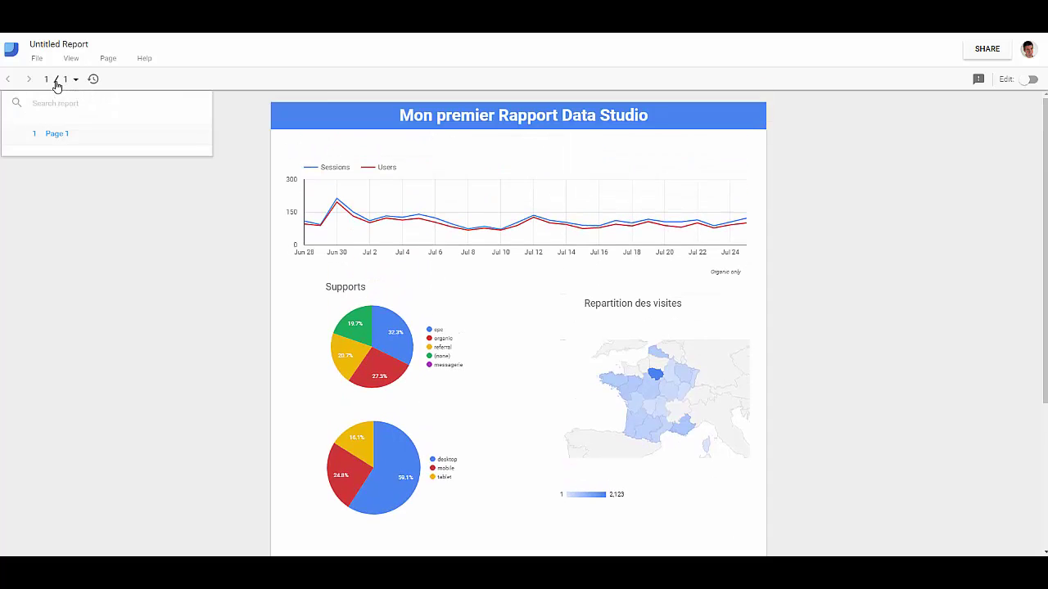
{"action": "left_click", "coordinate": [57, 82]}
{"action": "left_click", "coordinate": [79, 79]}
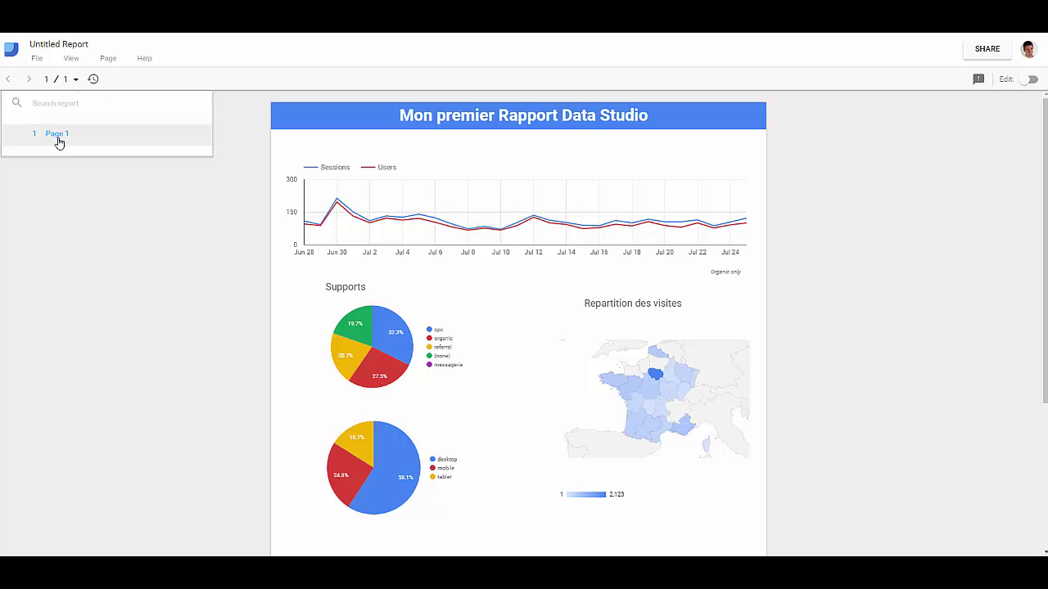
Return to edit mode and add a second page to the report.
{"action": "left_click", "coordinate": [1025, 87]}
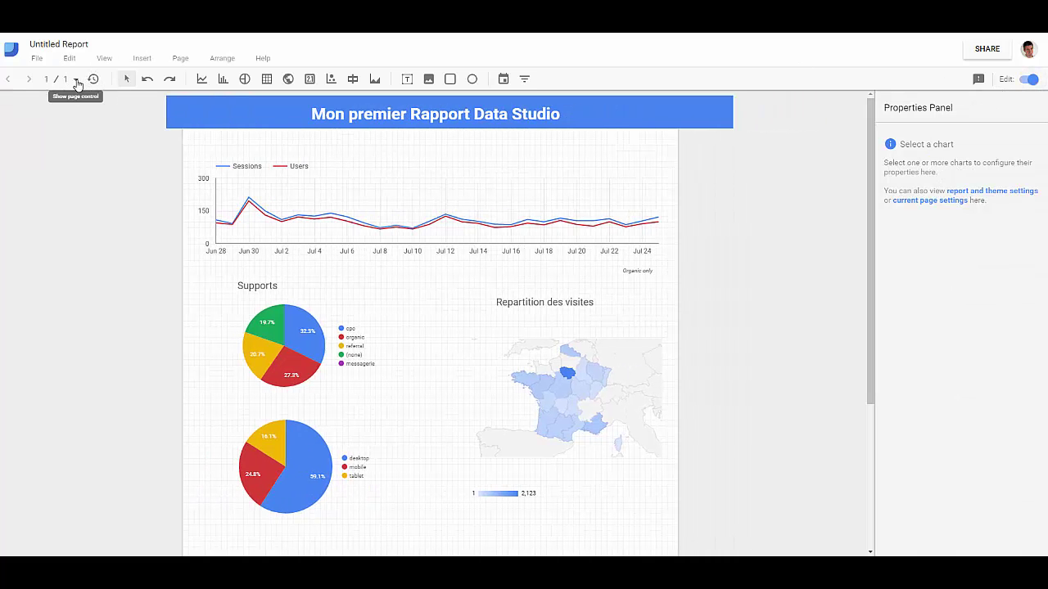
{"action": "left_click", "coordinate": [75, 79]}
{"action": "left_click", "coordinate": [53, 168]}
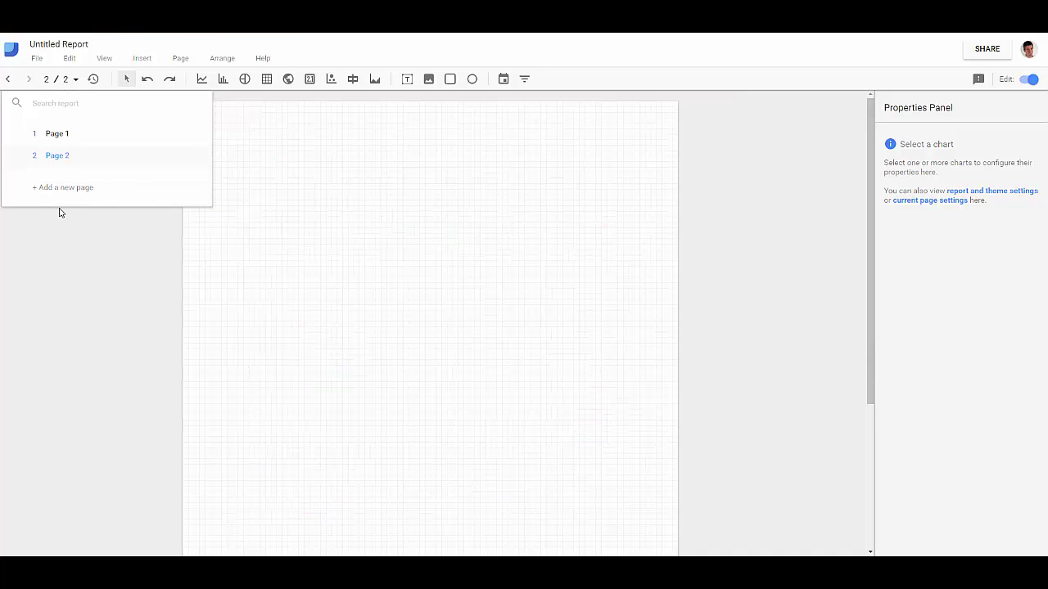
{"action": "left_click", "coordinate": [463, 209]}
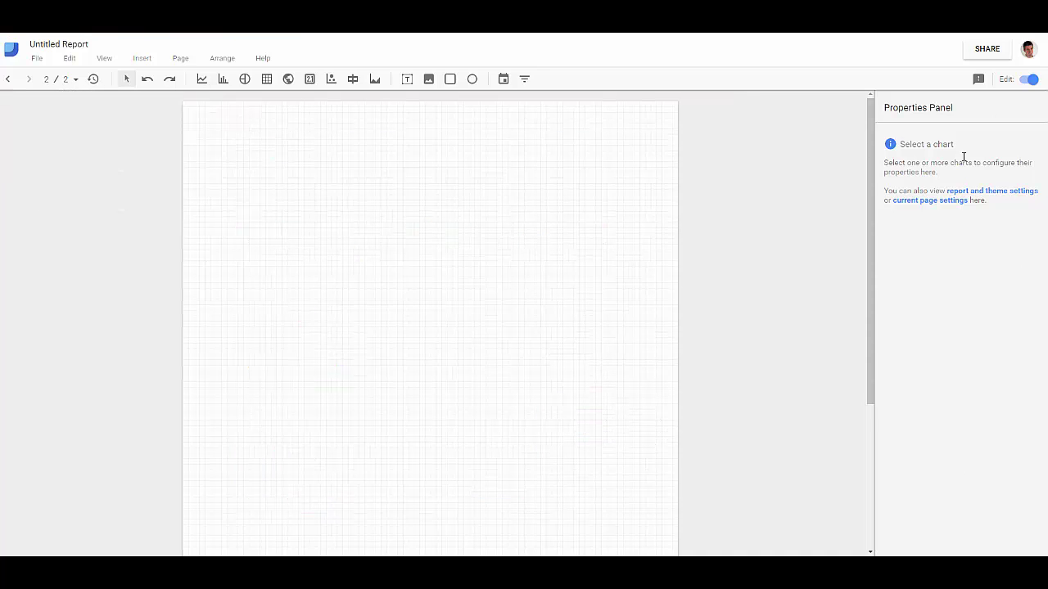
Insert a time series chart across the upper part of page 2 and show its data properties.
{"action": "left_click", "coordinate": [201, 79]}
{"action": "left_click_drag", "start_coordinate": [201, 136], "coordinate": [662, 244]}
{"action": "left_click", "coordinate": [929, 137]}
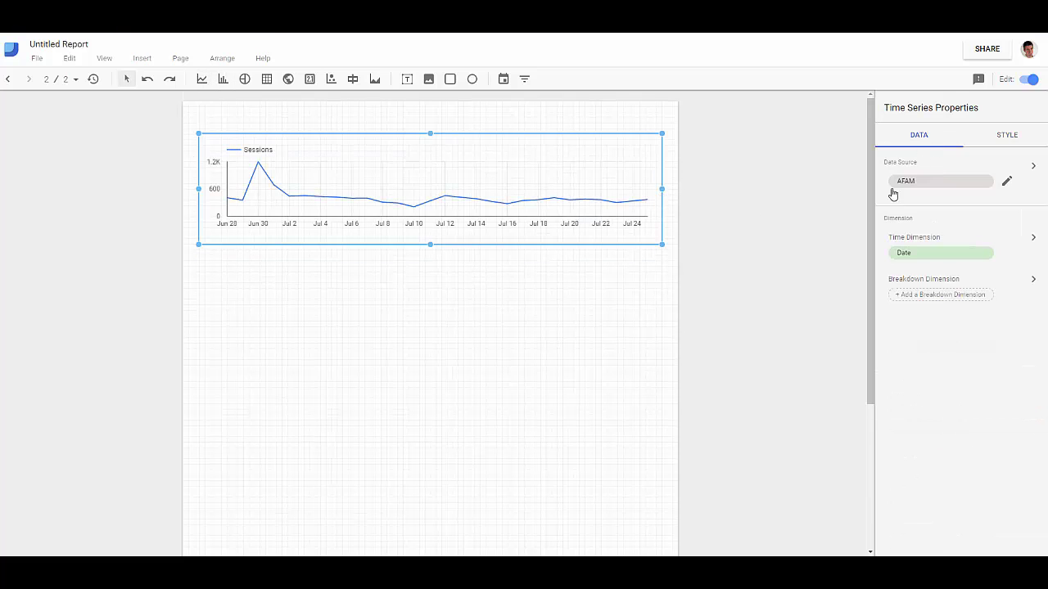
Examine the chart's available data sources and the connectors offered for a new one, keeping AFAM as the source.
{"action": "left_click", "coordinate": [1034, 167]}
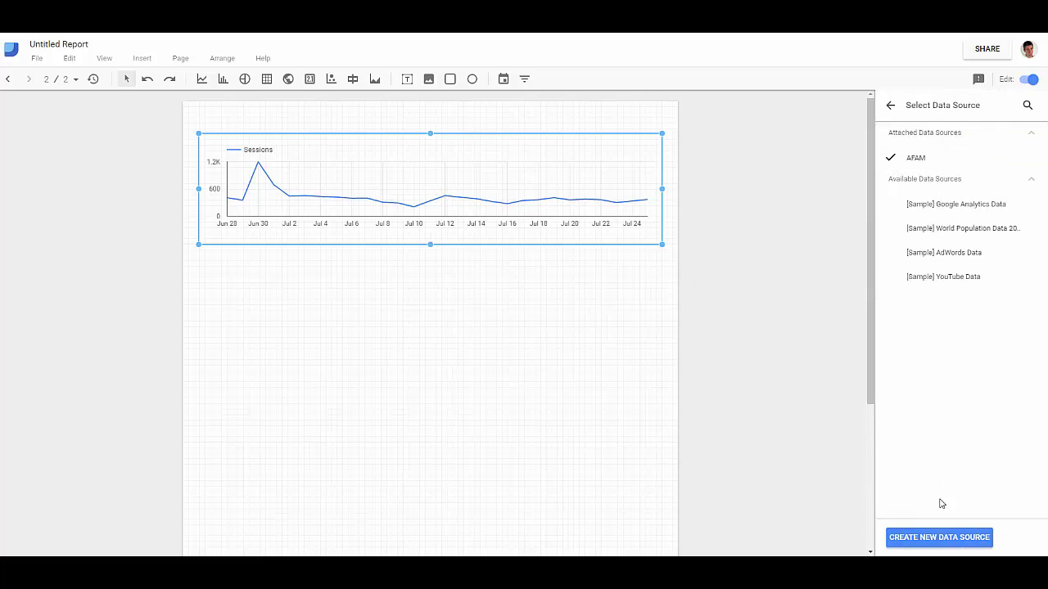
{"action": "left_click", "coordinate": [932, 542]}
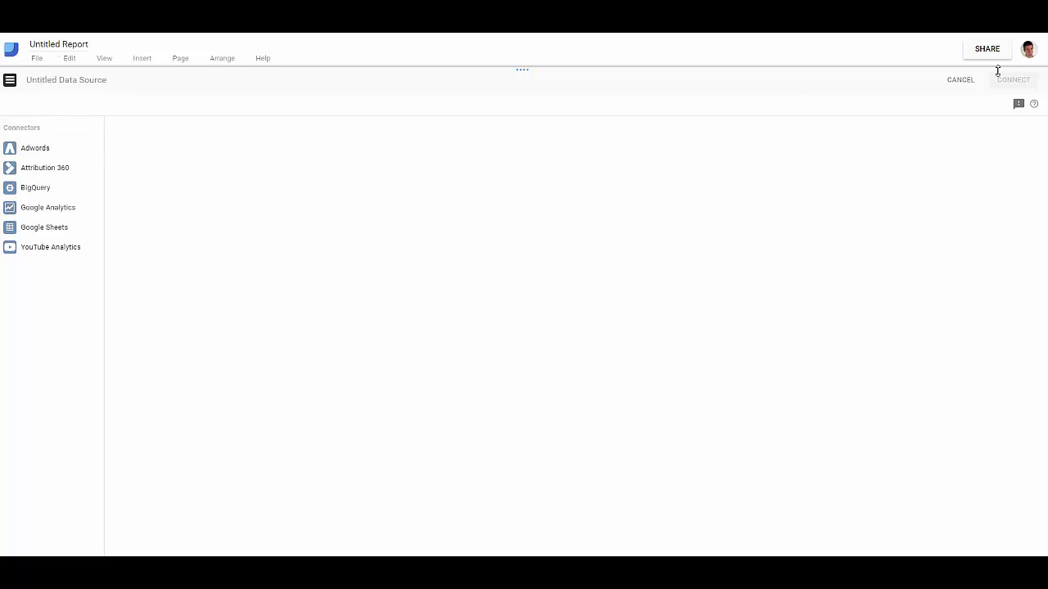
{"action": "left_click", "coordinate": [960, 82]}
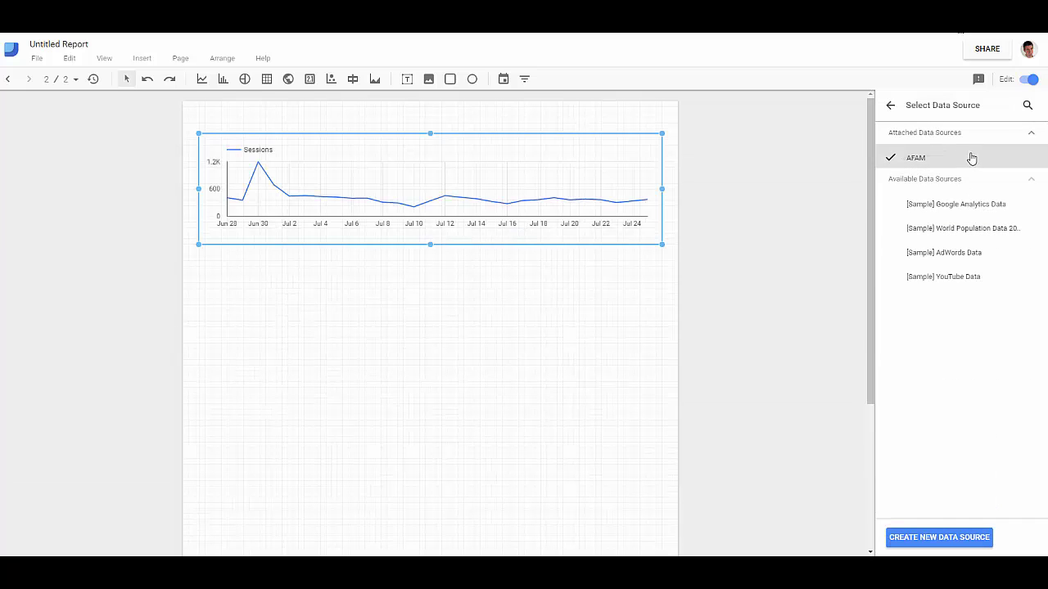
{"action": "left_click", "coordinate": [1024, 163]}
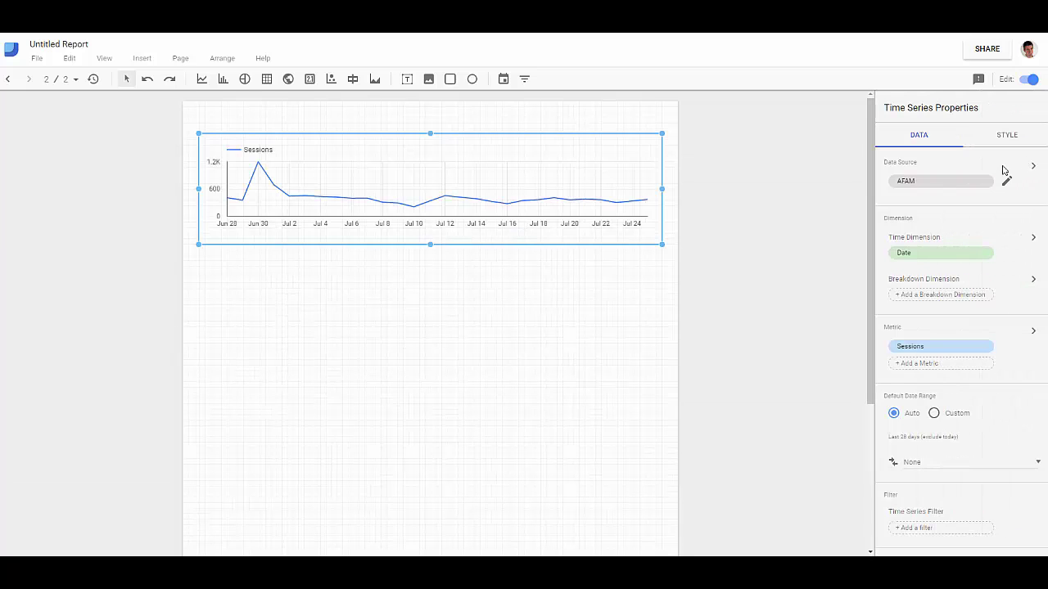
Open the AFAM data source for editing and start a calculated field named "Visiteurs par sessions".
{"action": "left_click", "coordinate": [1007, 182]}
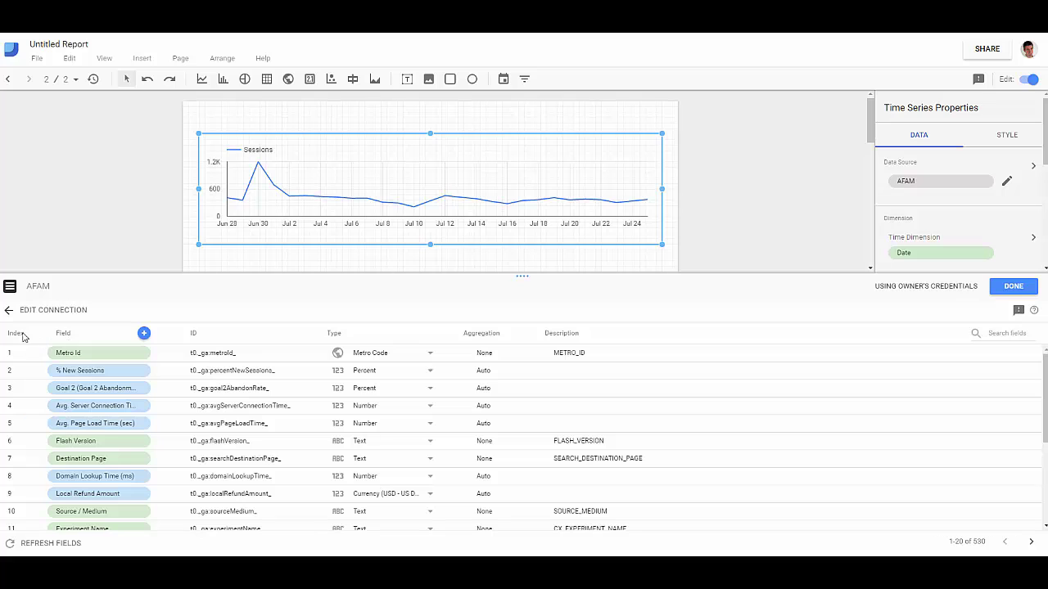
{"action": "left_click", "coordinate": [143, 334]}
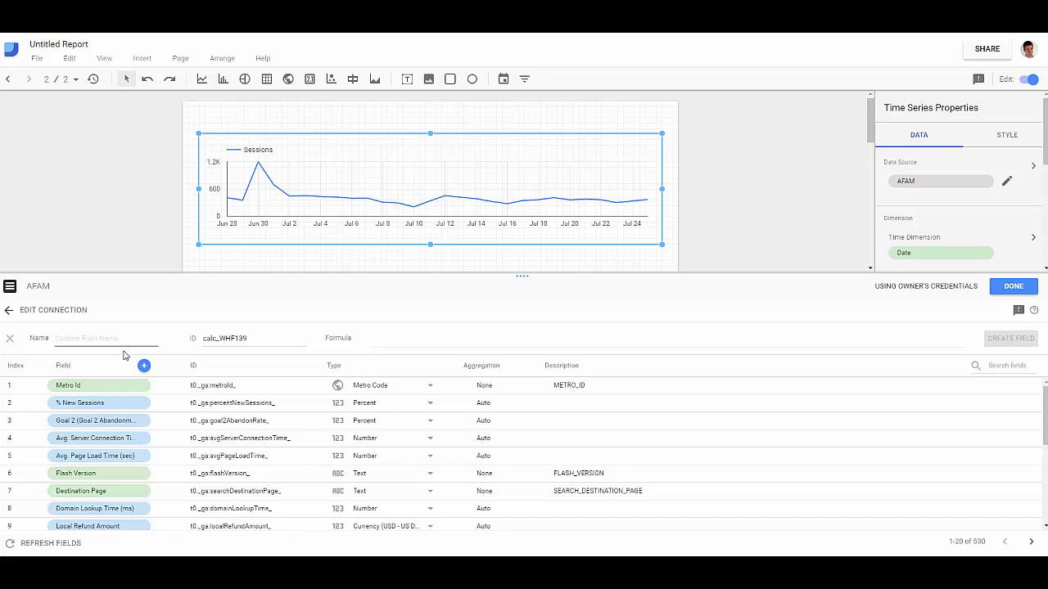
{"action": "type", "text": "Visiteurs par sessions"}
{"action": "left_click", "coordinate": [391, 337]}
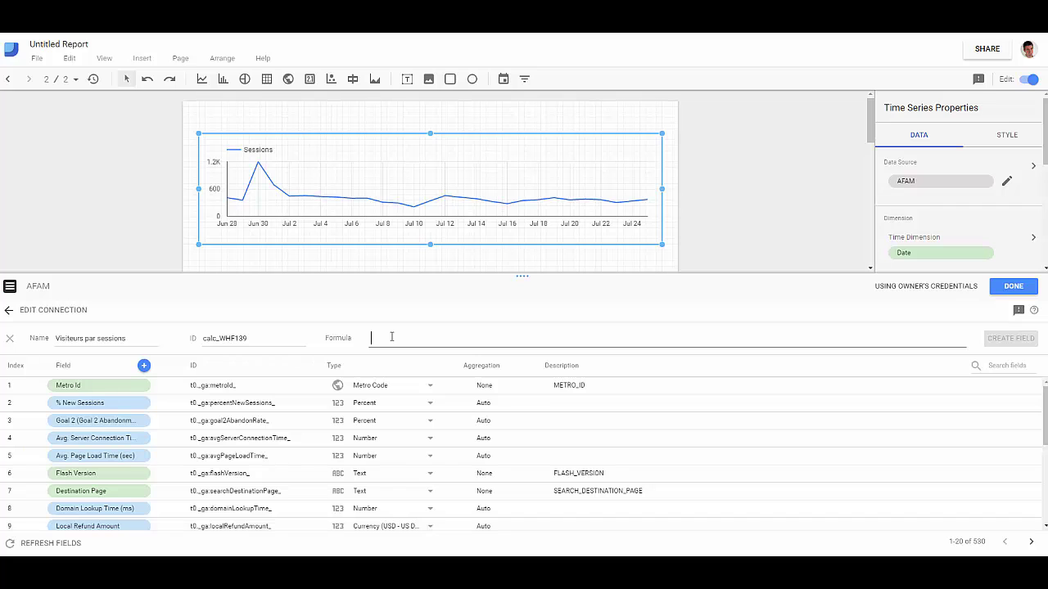
Find the Users field among the source's fields and place it in the formula of "Visiteurs par sessions".
{"action": "left_click", "coordinate": [1013, 368]}
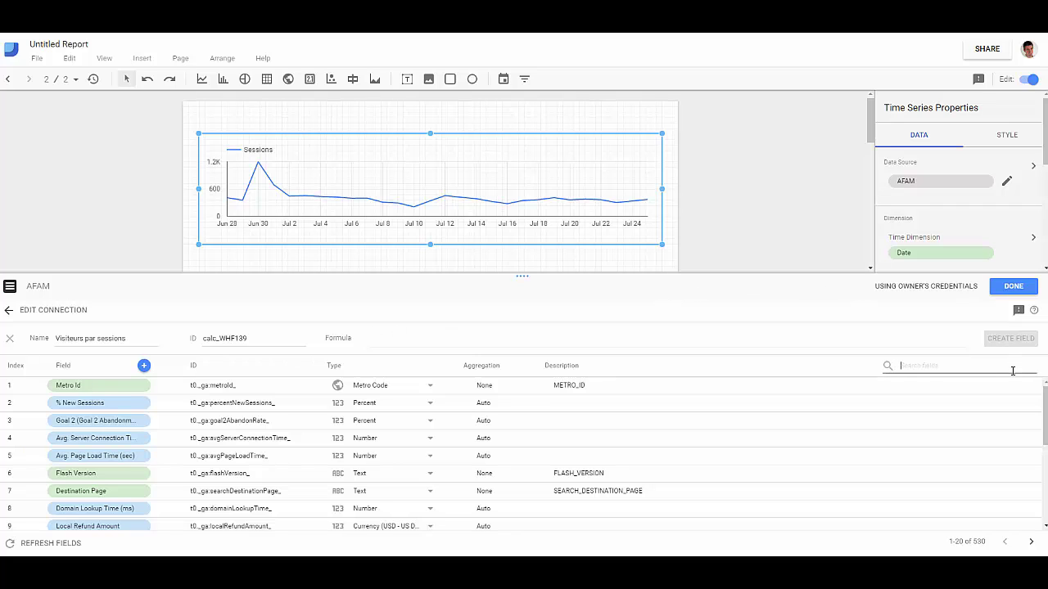
{"action": "type", "text": "user"}
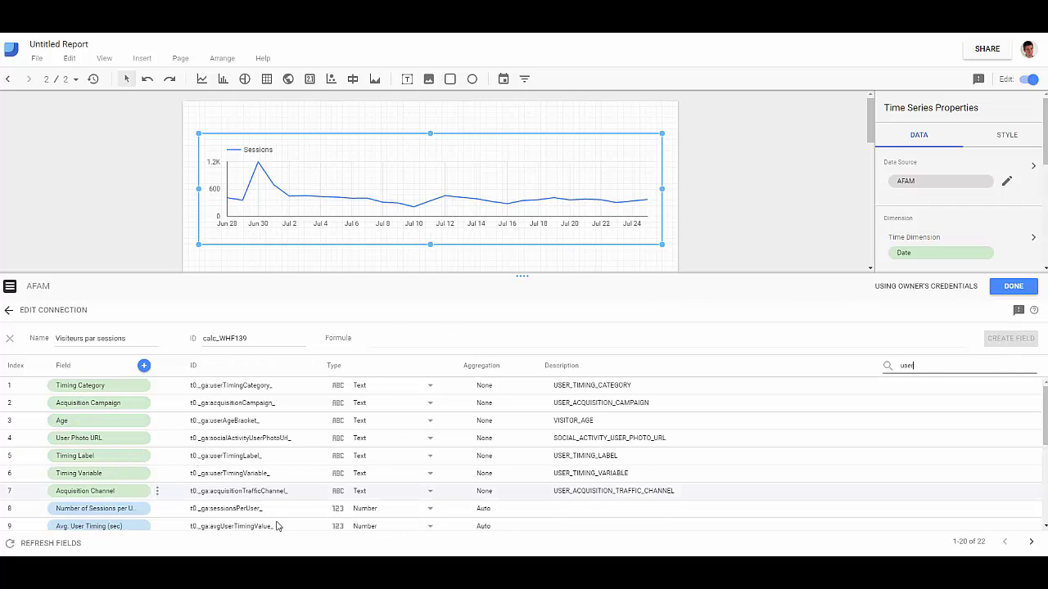
{"action": "type", "text": "s"}
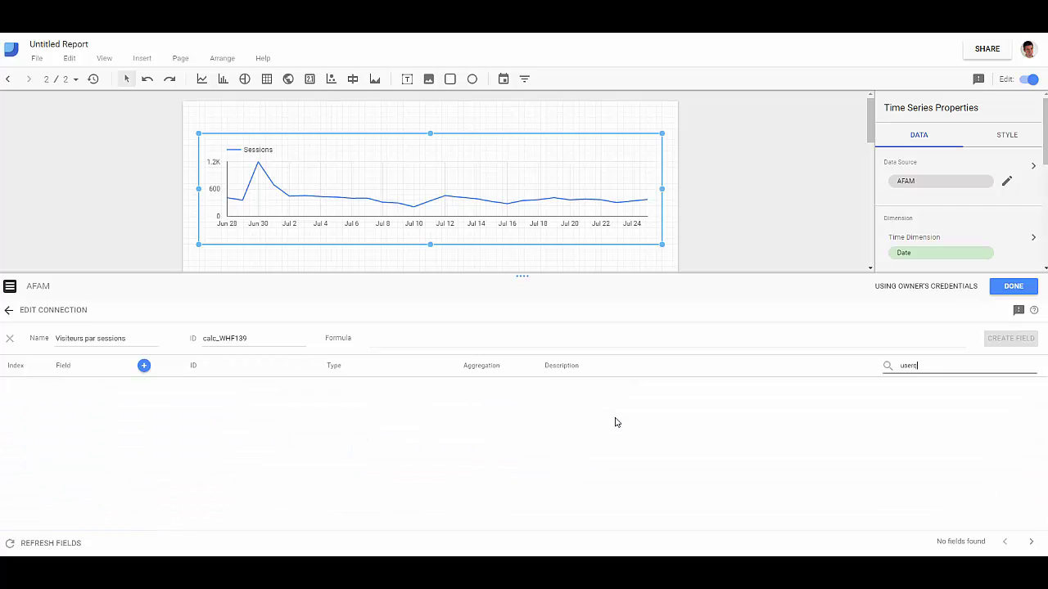
{"action": "key", "text": "BackSpace"}
{"action": "type", "text": "s"}
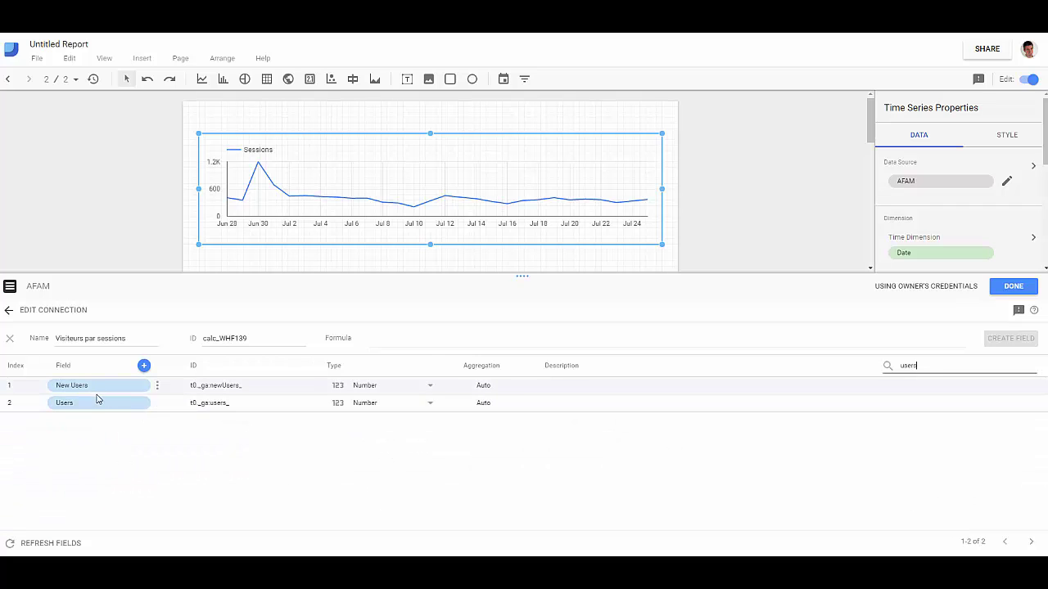
{"action": "left_click_drag", "start_coordinate": [98, 399], "coordinate": [397, 342]}
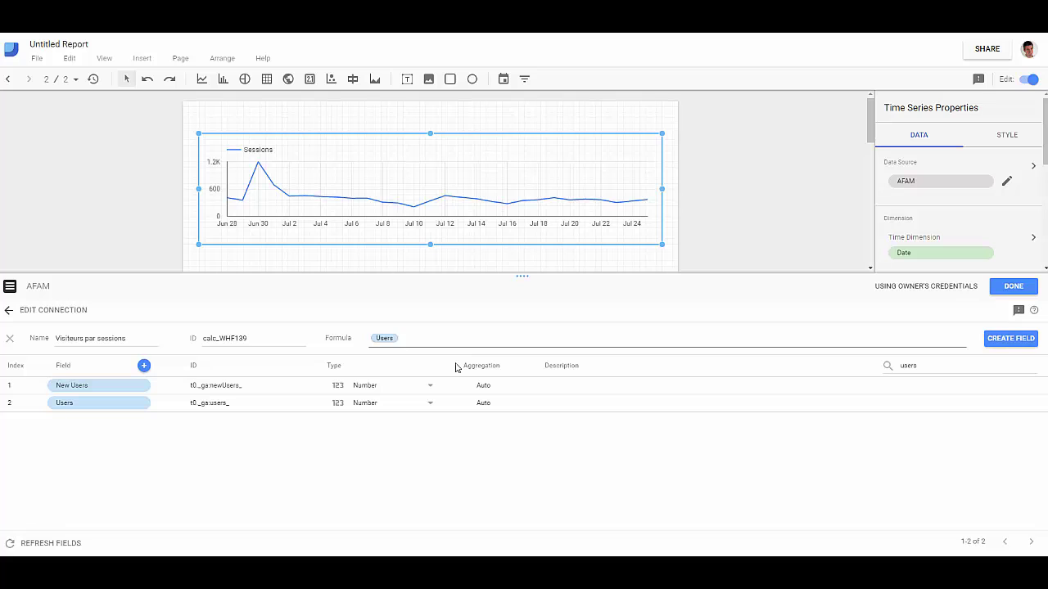
Find the Sessions field, complete the formula as Users / Sessions, and create the calculated field.
{"action": "double_click", "coordinate": [932, 365]}
{"action": "type", "text": "sessions"}
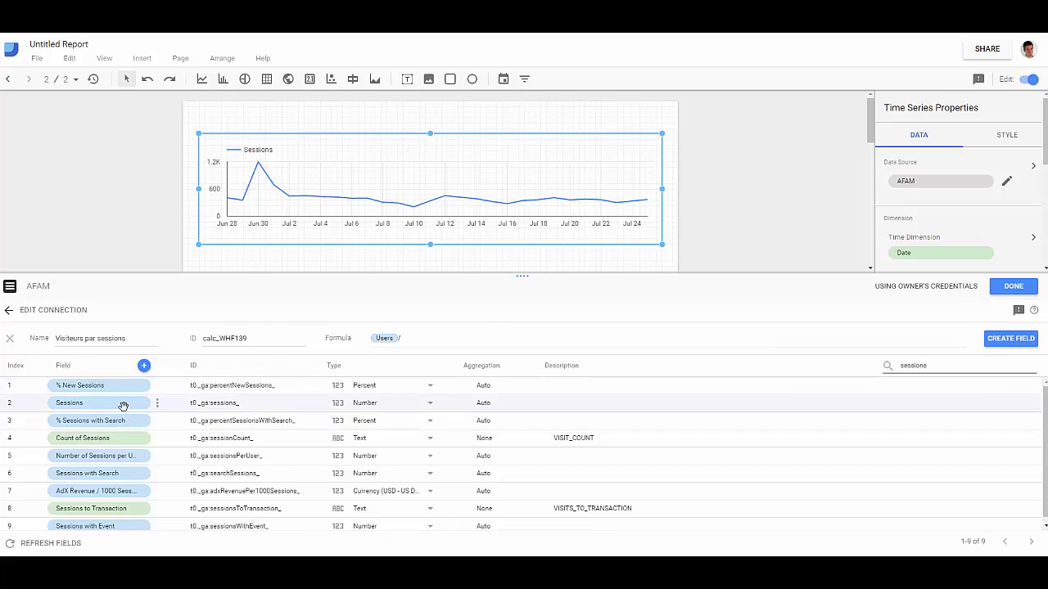
{"action": "left_click_drag", "start_coordinate": [123, 406], "coordinate": [559, 338]}
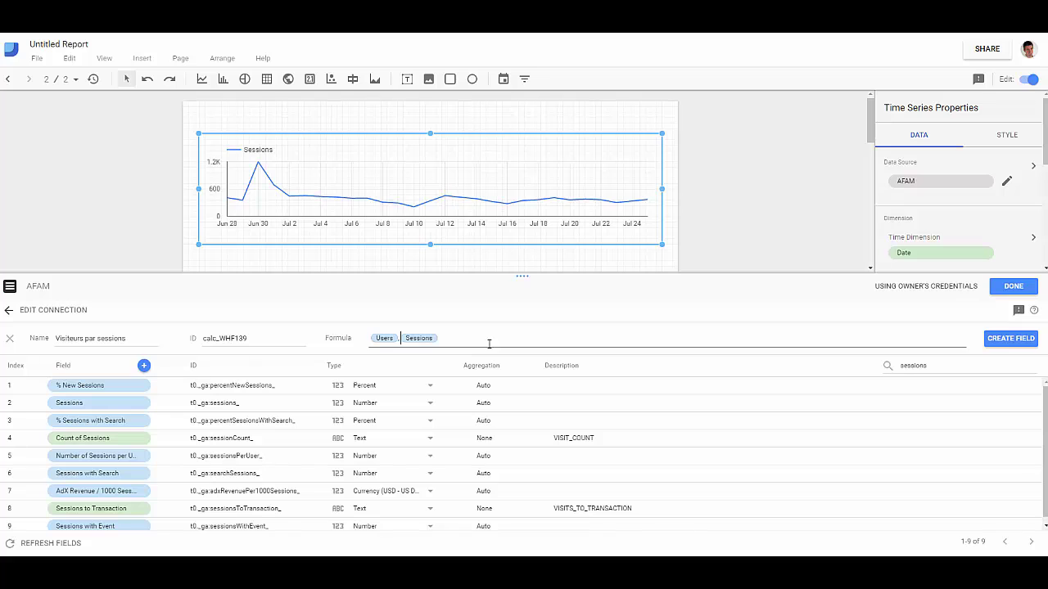
{"action": "key", "text": "Left"}
{"action": "key", "text": "BackSpace"}
{"action": "type", "text": "/"}
{"action": "left_click", "coordinate": [1007, 339]}
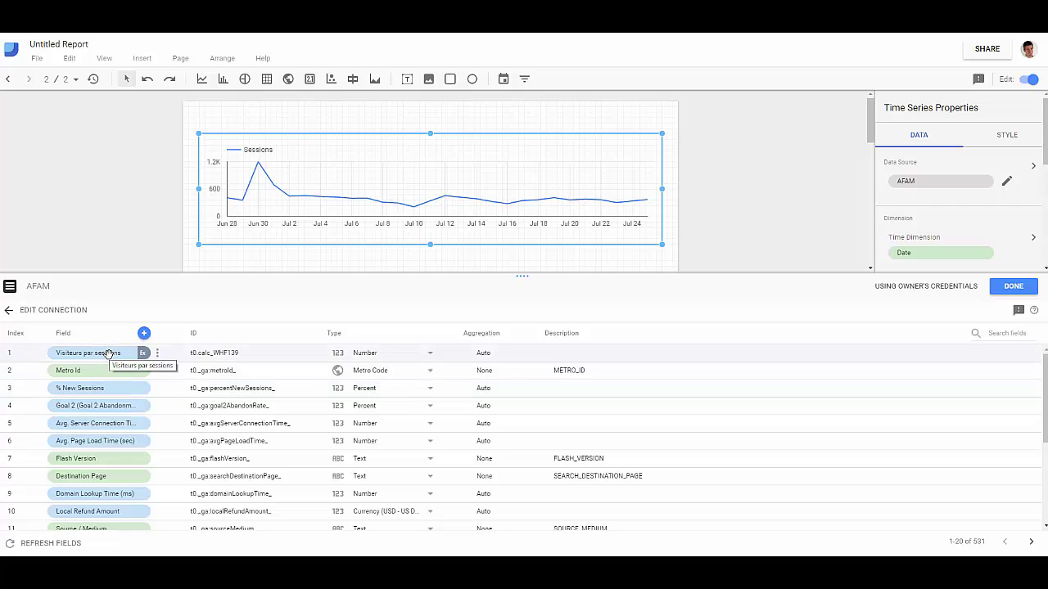
Set the type of the "Visiteurs par sessions" field to Percent and finish editing the data source.
{"action": "left_click", "coordinate": [365, 354]}
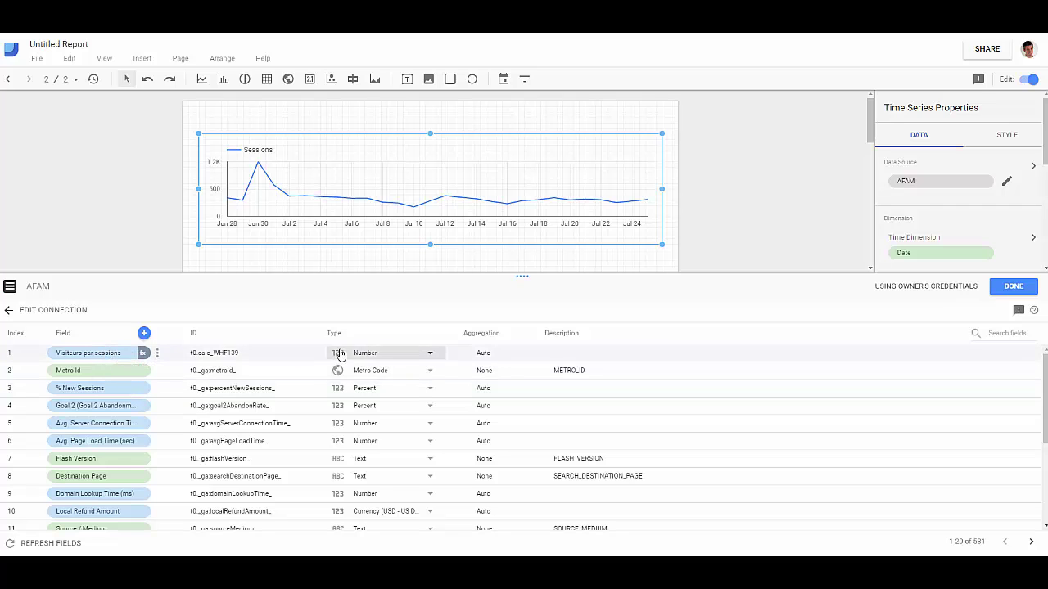
{"action": "mouse_move", "coordinate": [373, 386]}
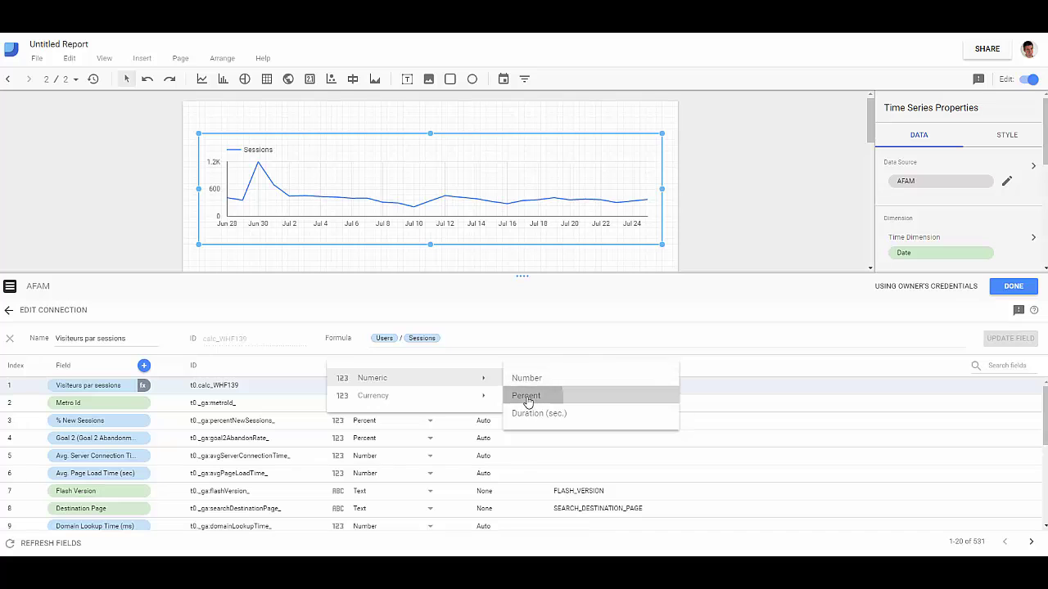
{"action": "left_click", "coordinate": [519, 397]}
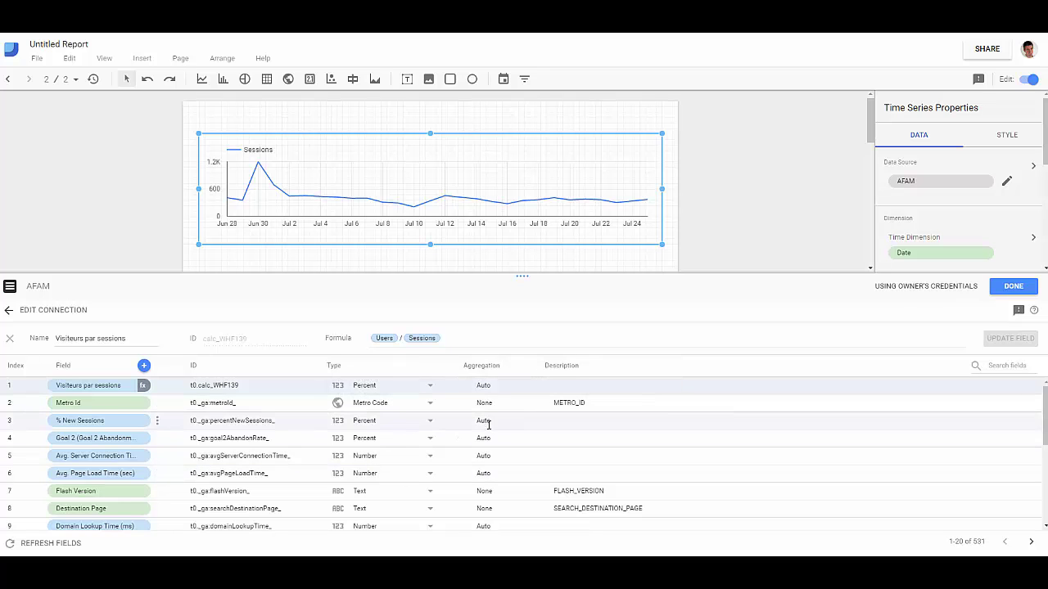
{"action": "left_click", "coordinate": [1013, 285]}
Replace the time series' Sessions metric with "Visiteurs par sessions" from the Default Group.
{"action": "left_click", "coordinate": [1034, 341]}
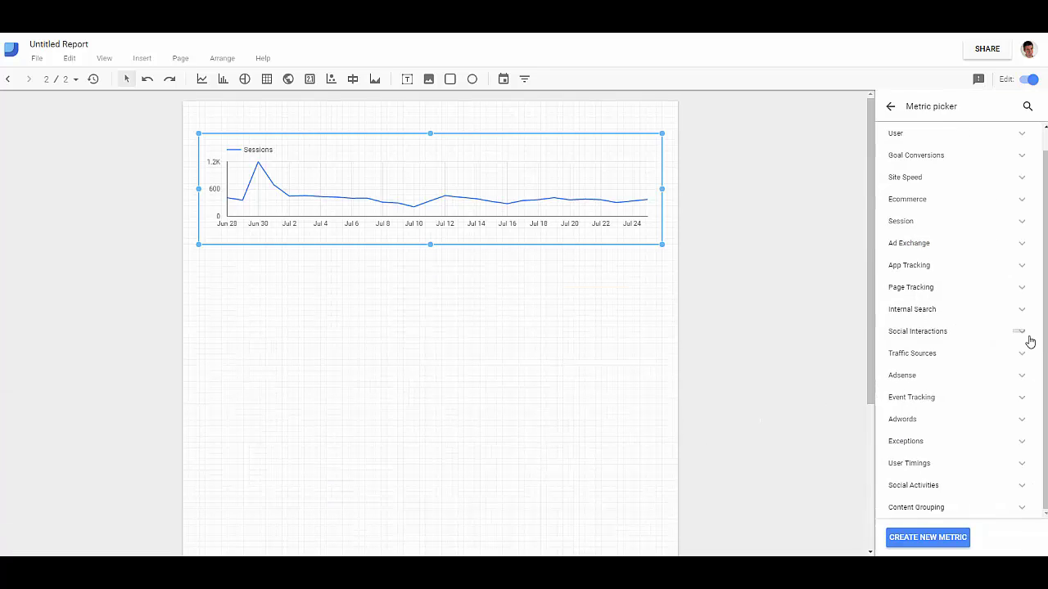
{"action": "left_click", "coordinate": [973, 135]}
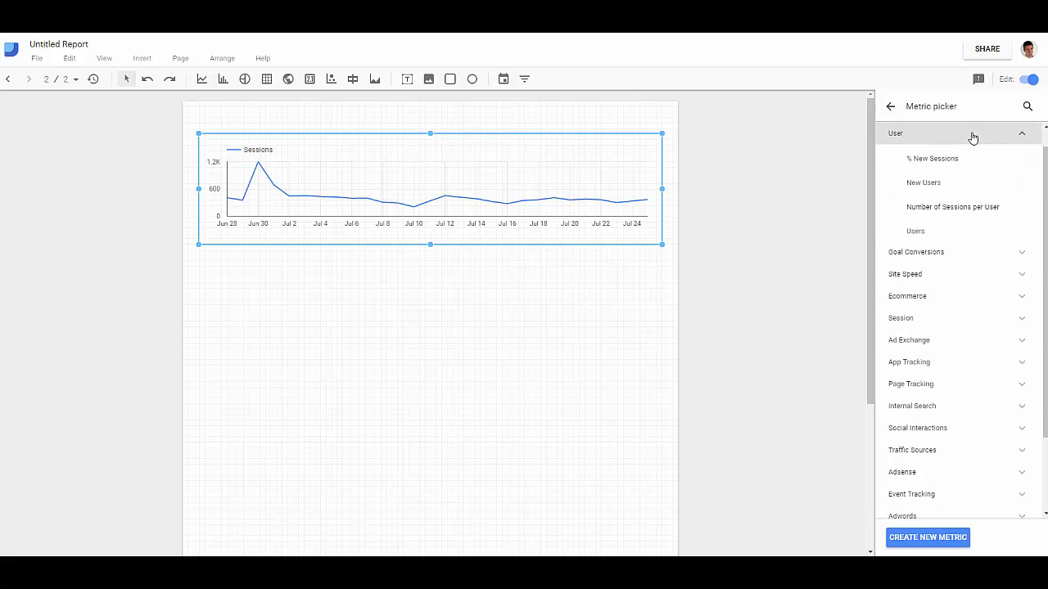
{"action": "left_click", "coordinate": [955, 133]}
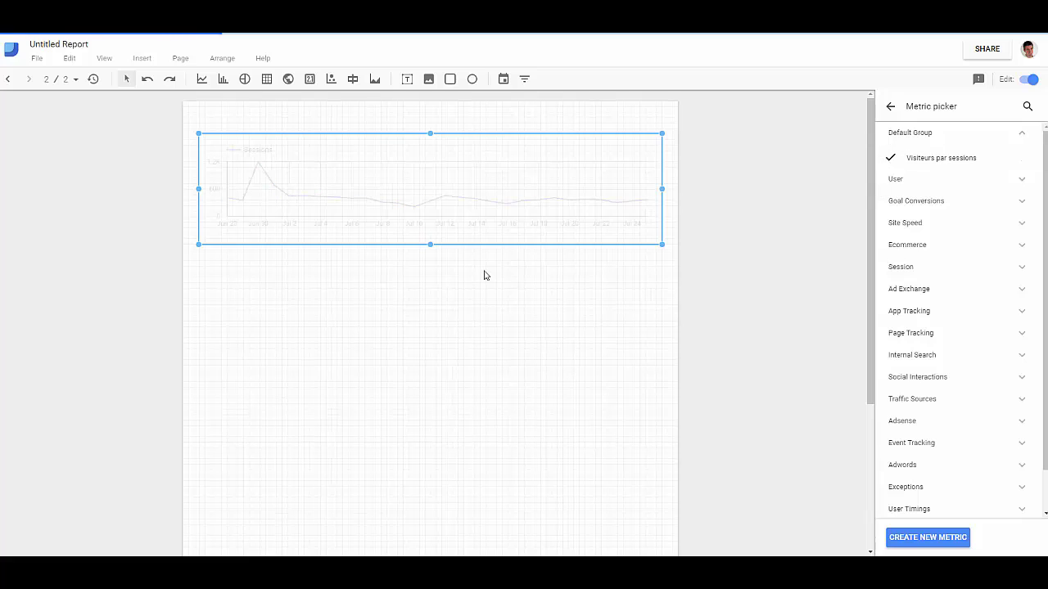
{"action": "left_click", "coordinate": [895, 109]}
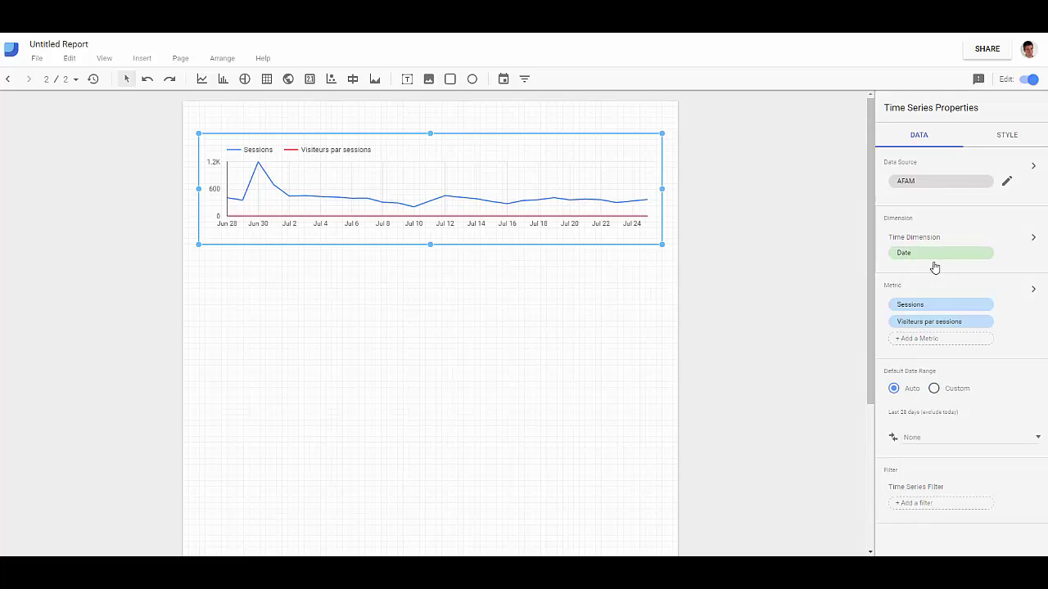
{"action": "left_click", "coordinate": [990, 308]}
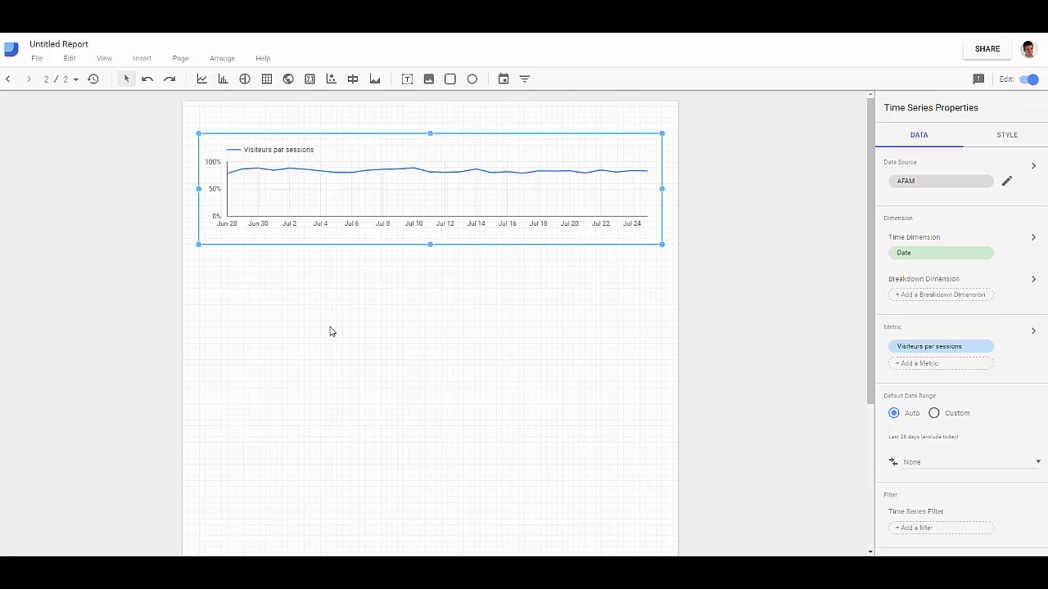
{"action": "left_click", "coordinate": [381, 279]}
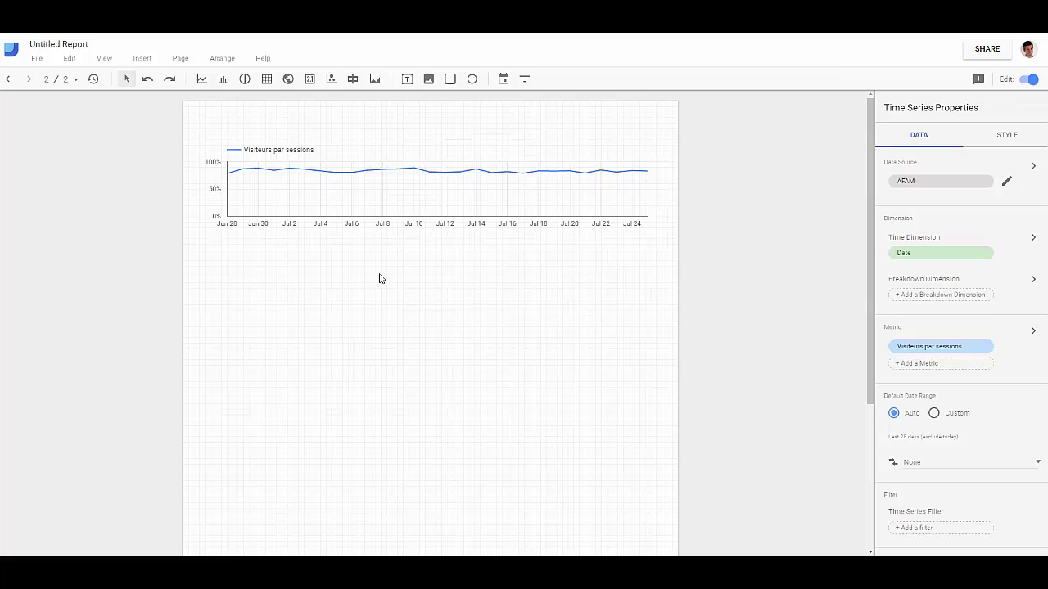
Insert a filter control below the time series and set its dimension to Medium.
{"action": "left_click", "coordinate": [523, 79]}
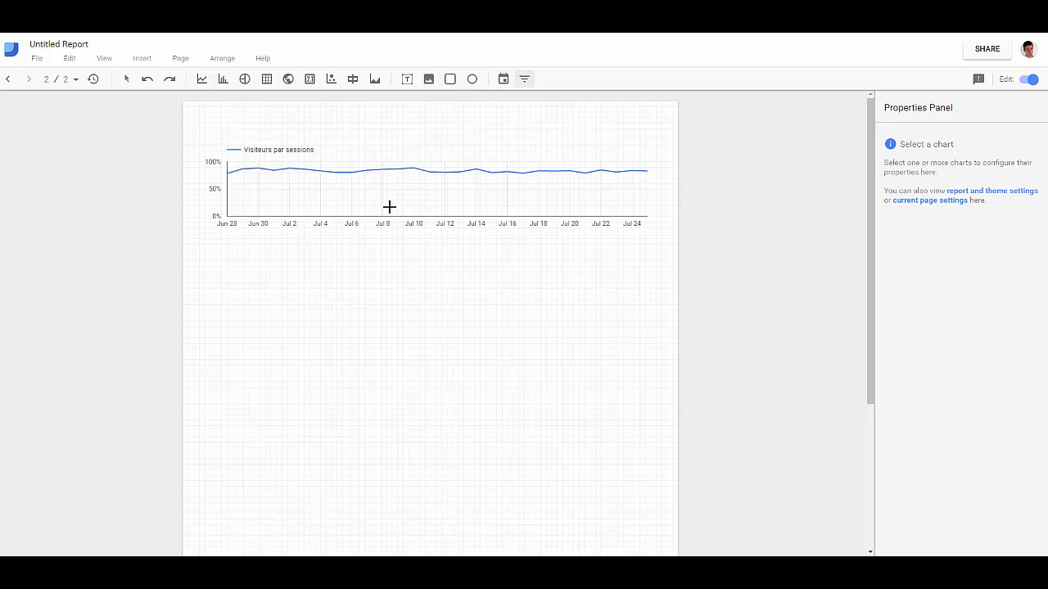
{"action": "left_click_drag", "start_coordinate": [298, 253], "coordinate": [574, 443]}
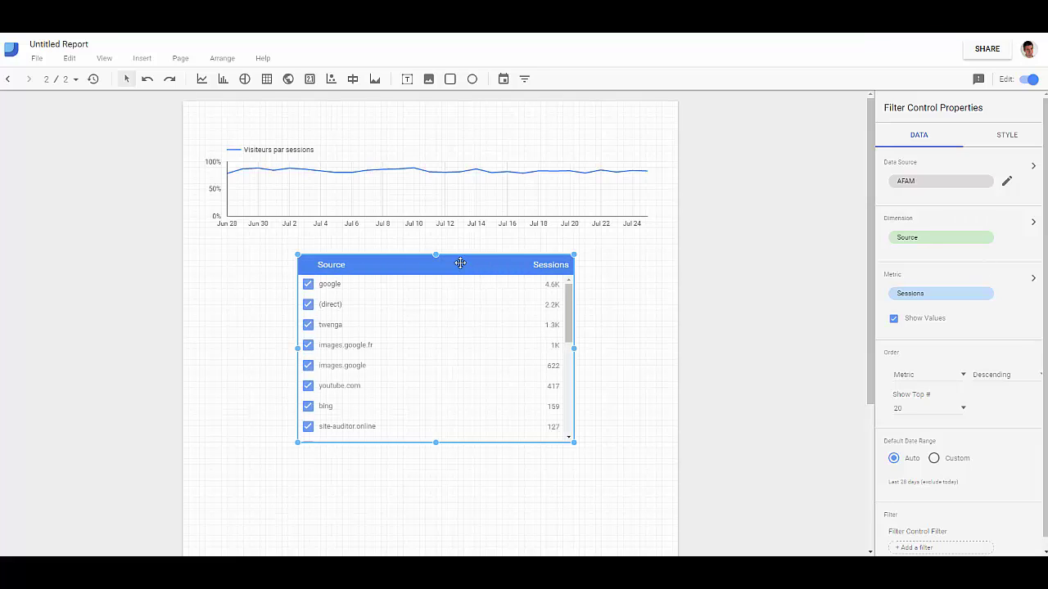
{"action": "left_click", "coordinate": [1027, 222]}
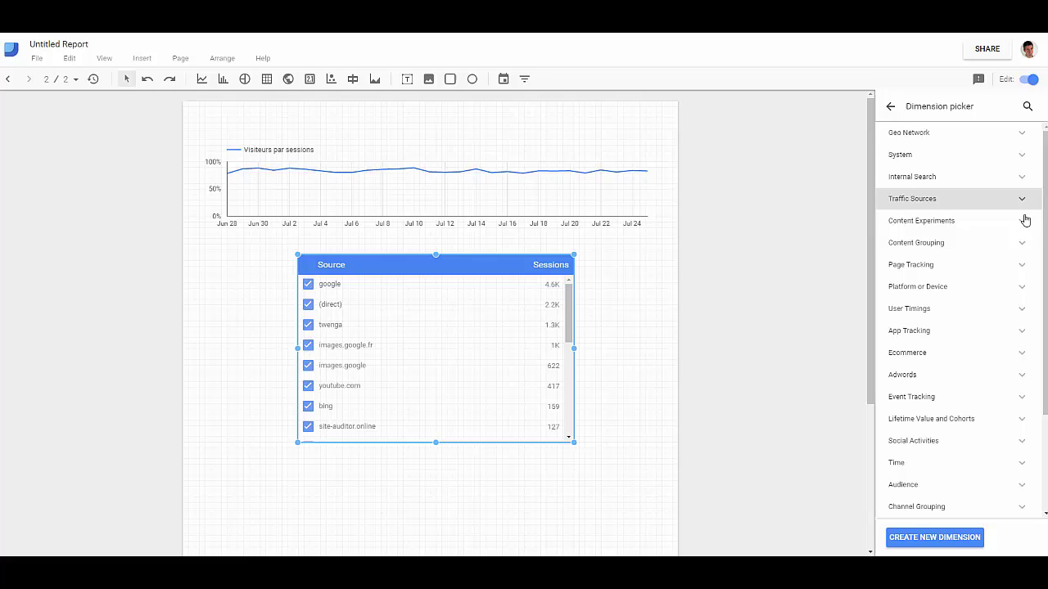
{"action": "left_click", "coordinate": [1026, 107]}
{"action": "type", "text": "med"}
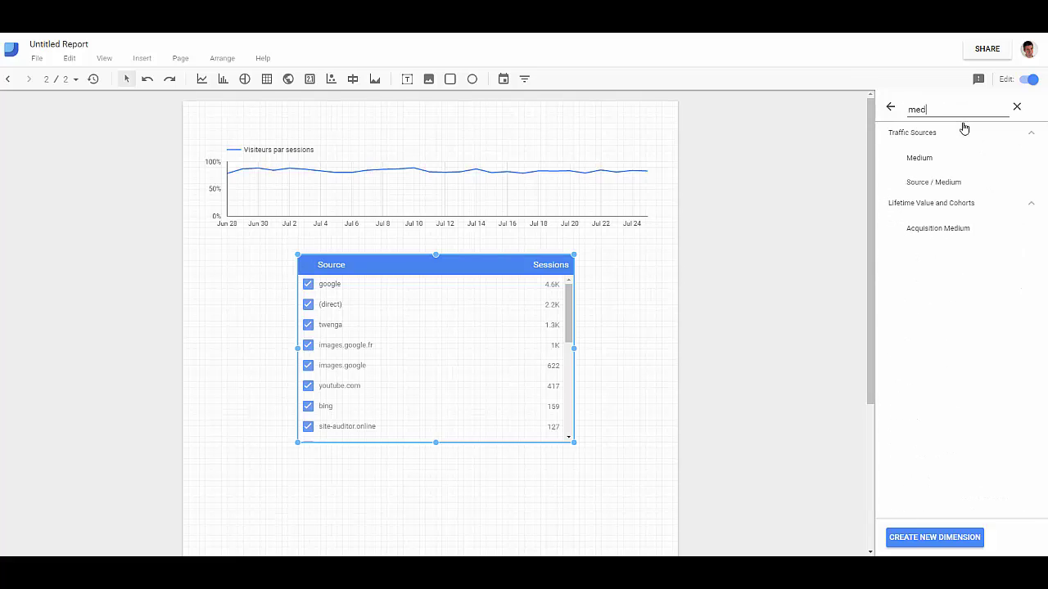
{"action": "type", "text": "ium"}
{"action": "left_click", "coordinate": [909, 159]}
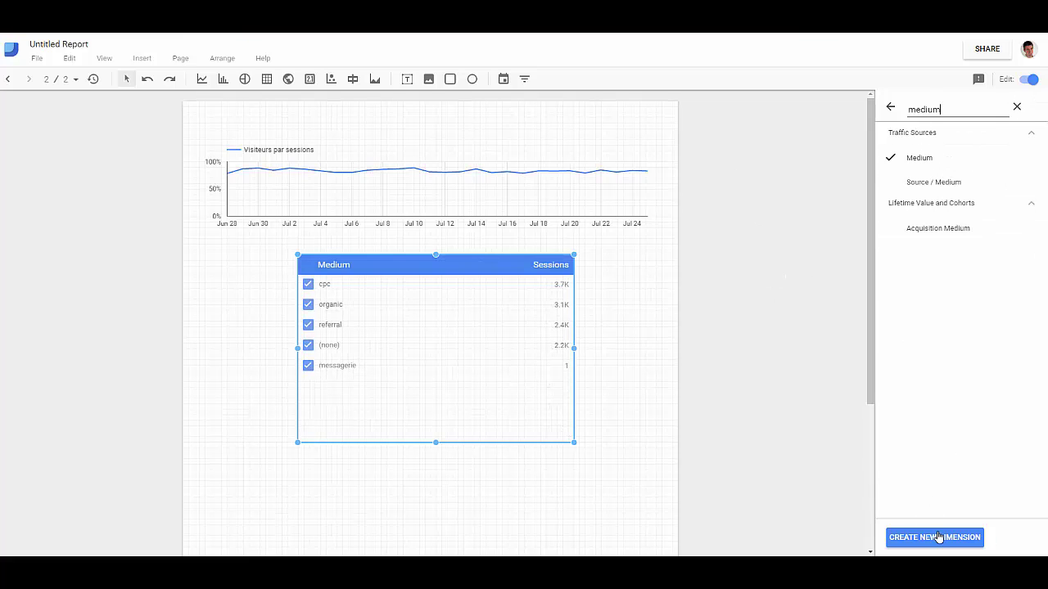
{"action": "left_click", "coordinate": [894, 109]}
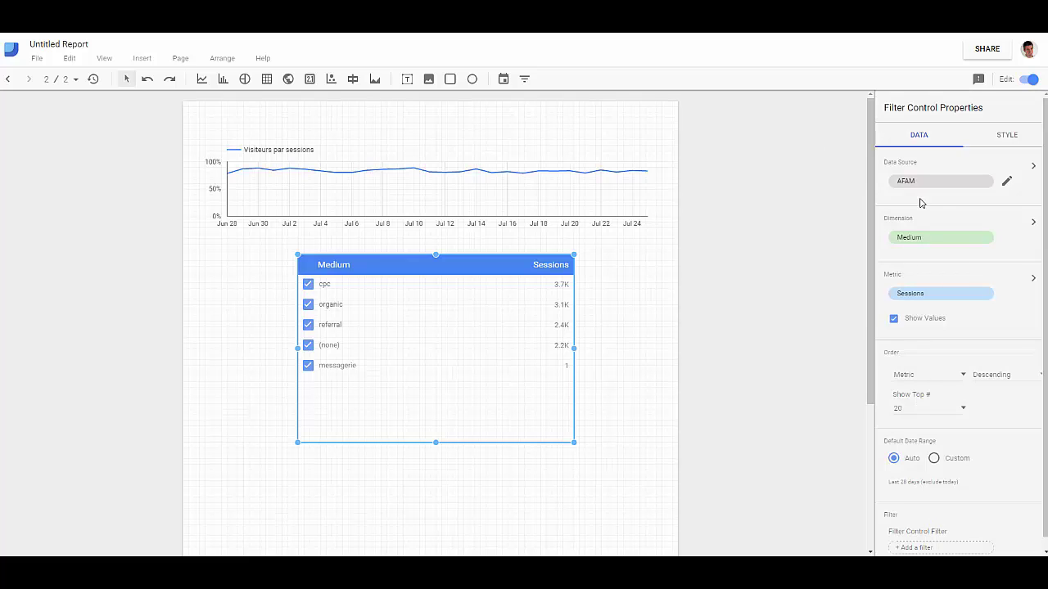
Move the Medium filter toward the page's right edge and add a date range control in the page's upper-right corner.
{"action": "left_click", "coordinate": [620, 333]}
{"action": "left_click_drag", "start_coordinate": [369, 264], "coordinate": [477, 273]}
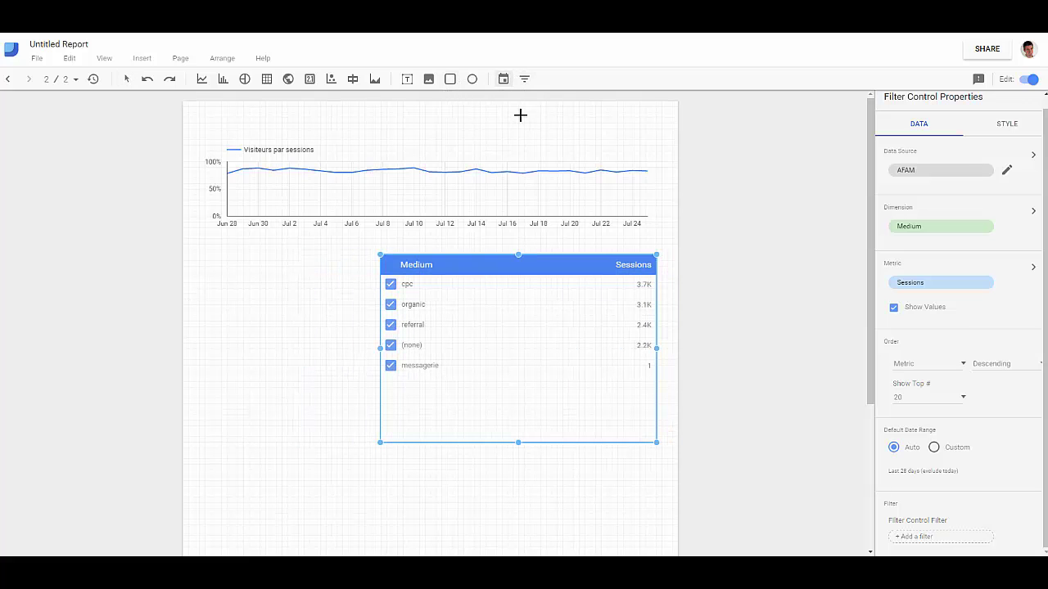
{"action": "left_click_drag", "start_coordinate": [519, 113], "coordinate": [673, 155]}
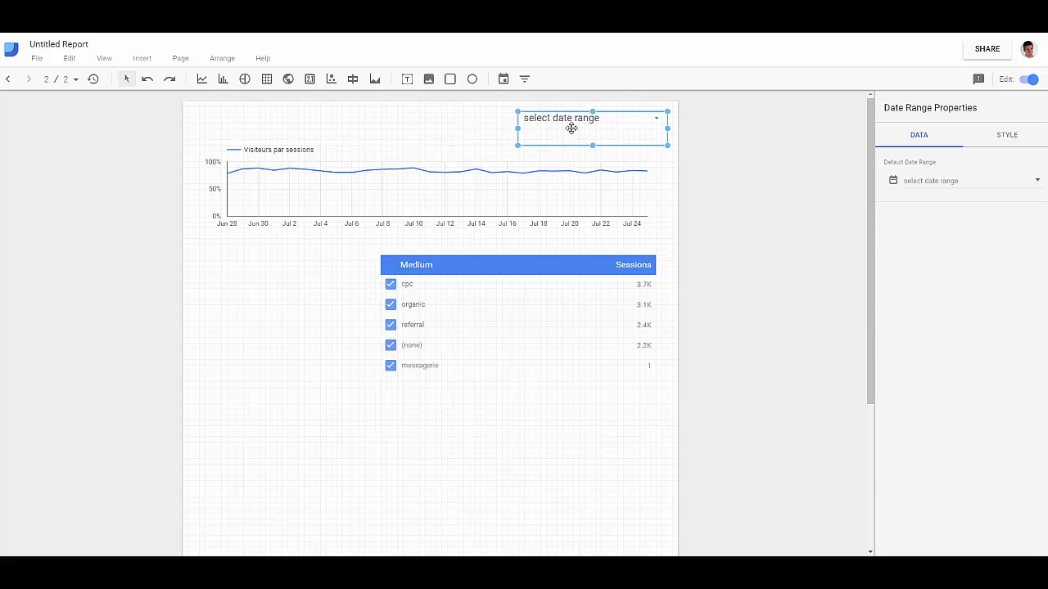
Switch the report to view mode and apply a date range from February 1, 2016 to July 30, 2016.
{"action": "left_click", "coordinate": [1032, 79]}
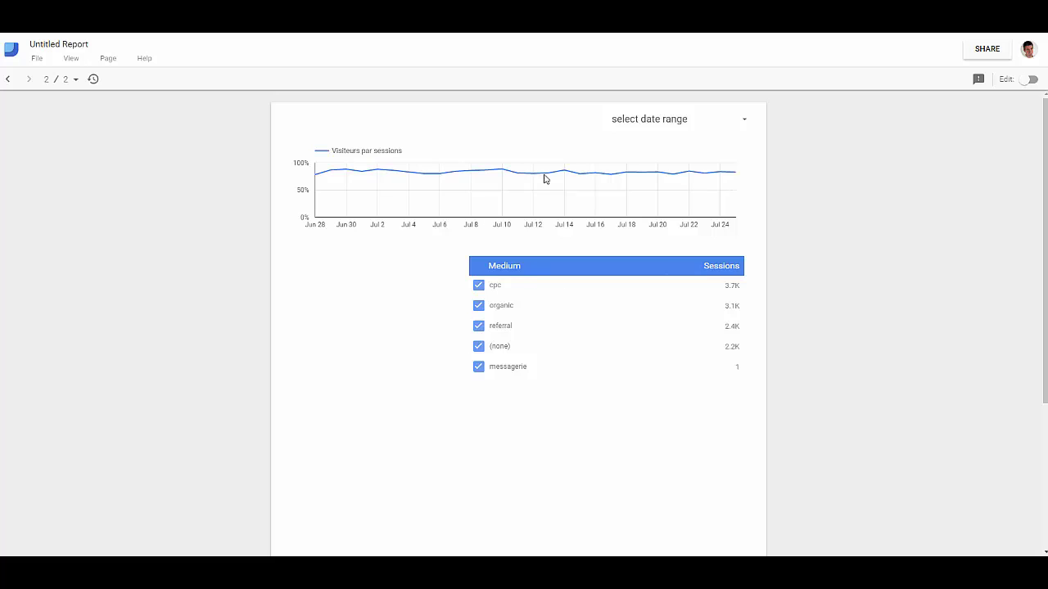
{"action": "left_click", "coordinate": [745, 121]}
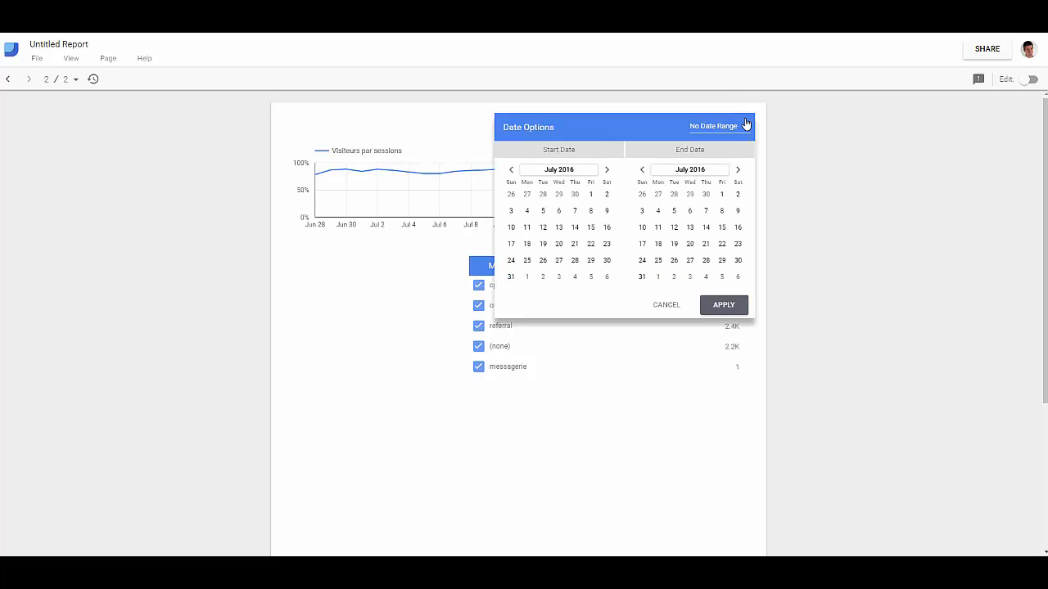
{"action": "left_click", "coordinate": [511, 171]}
{"action": "left_click", "coordinate": [551, 169]}
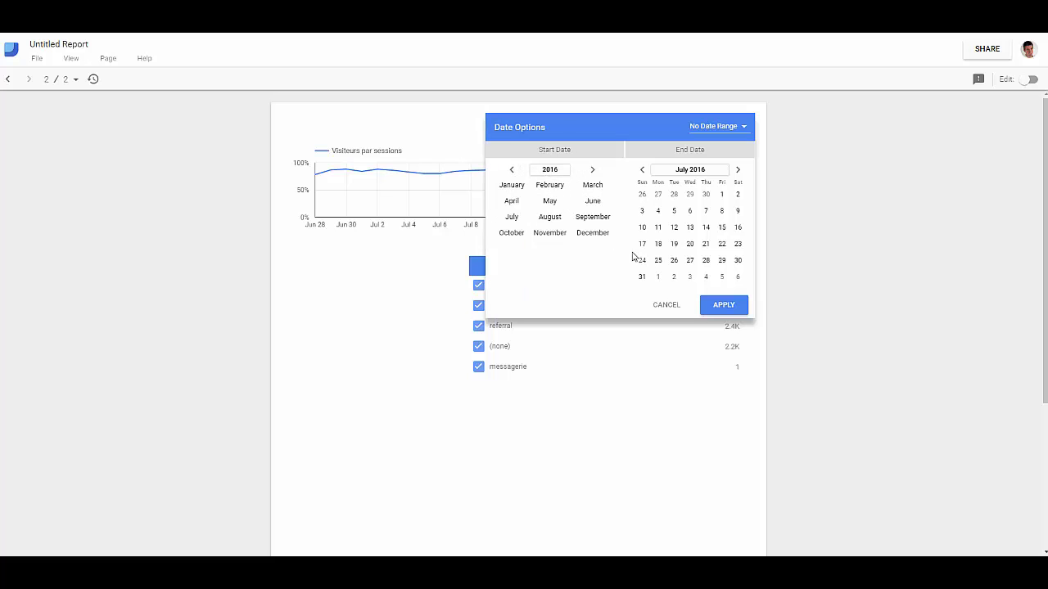
{"action": "left_click", "coordinate": [557, 184]}
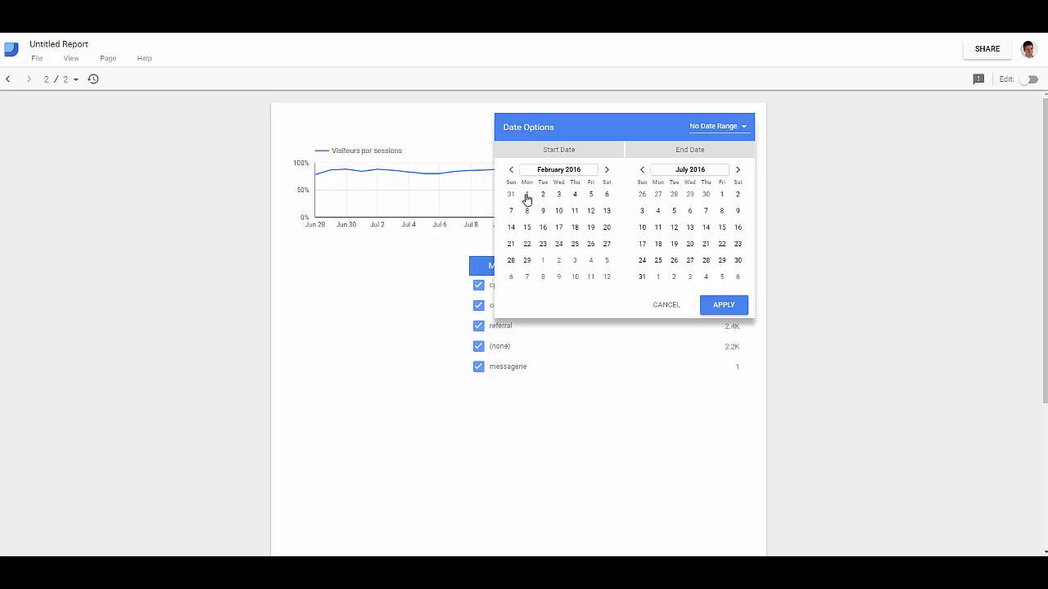
{"action": "left_click", "coordinate": [527, 196]}
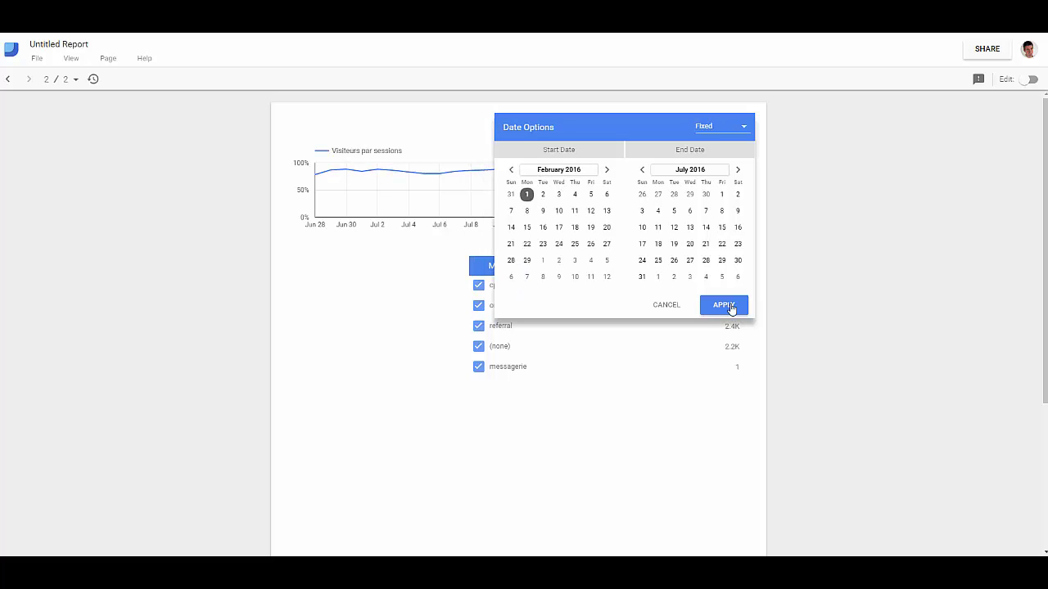
{"action": "left_click", "coordinate": [737, 260]}
{"action": "left_click", "coordinate": [720, 313]}
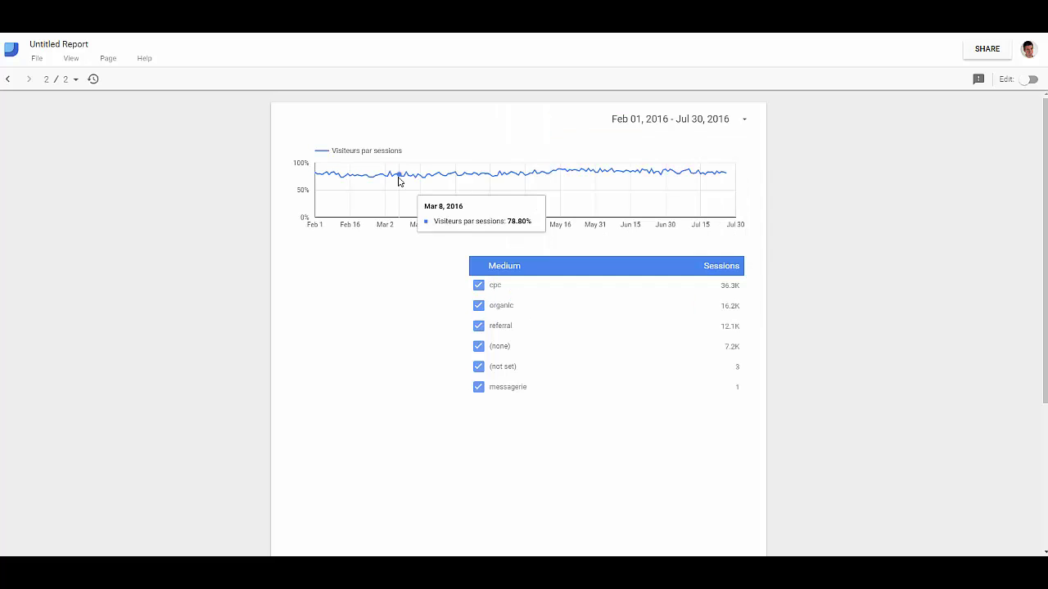
Test the Medium filter by showing only organic traffic and switching it to only cpc.
{"action": "left_click", "coordinate": [479, 285]}
{"action": "left_click", "coordinate": [699, 308]}
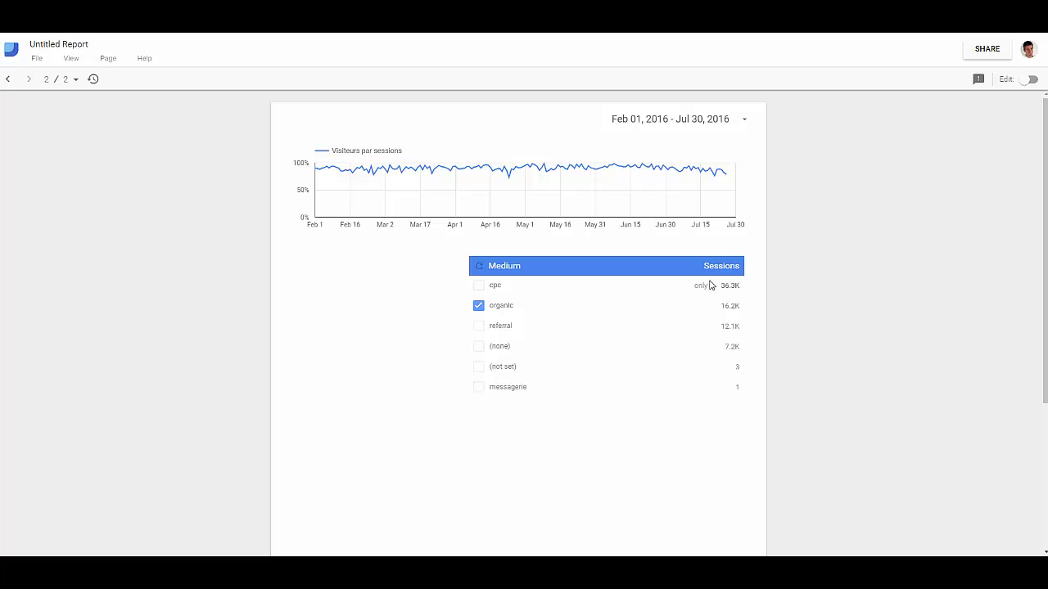
{"action": "left_click", "coordinate": [699, 286]}
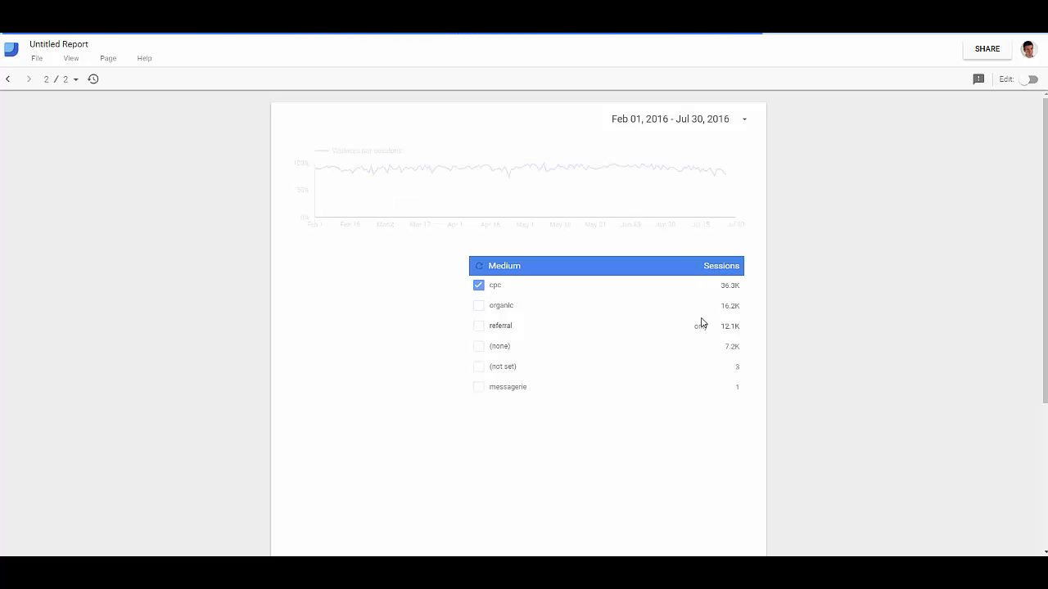